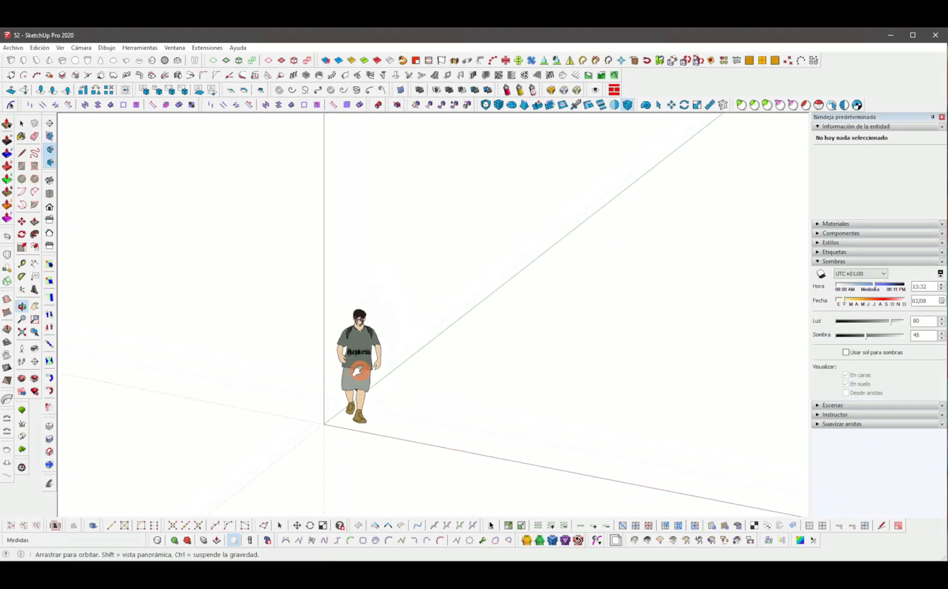
# Draw a circle of about 5 m radius on the ground, centred on the origin.
pyautogui.scroll(5, 382, 377)
pyautogui.press('c')
pyautogui.click(357, 388)
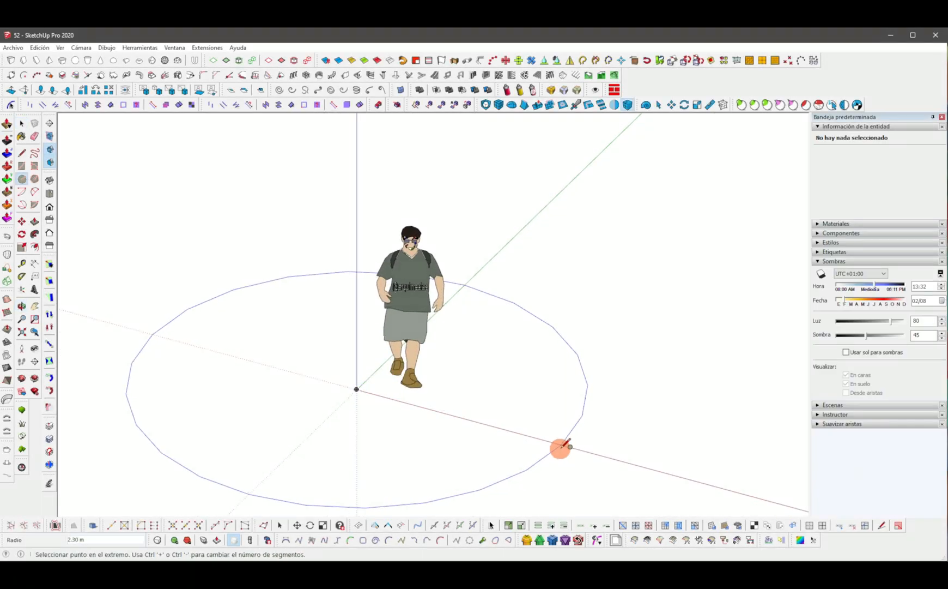
pyautogui.click(609, 454)
pyautogui.scroll(-10, 608, 431)
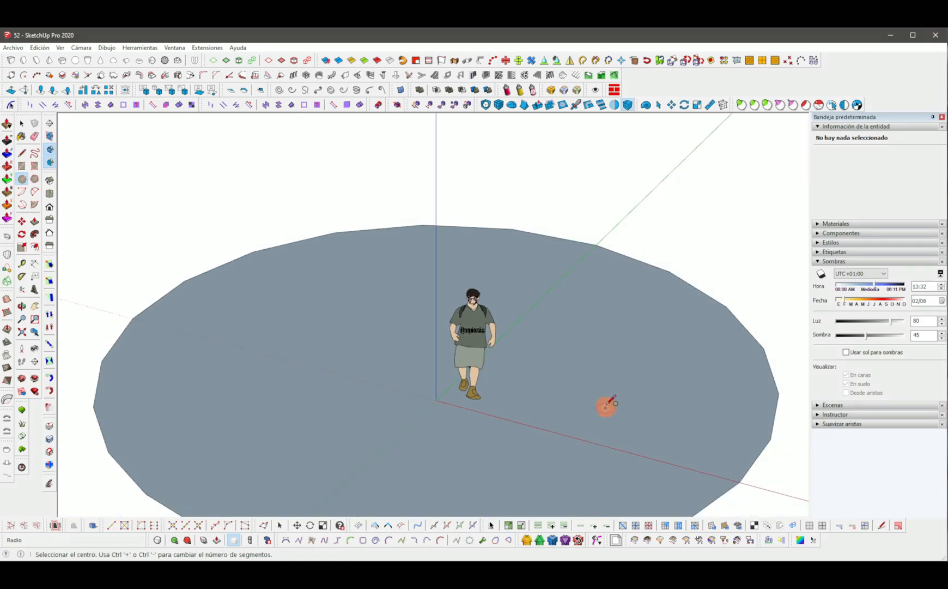
# Select the circle's face and make it a group.
pyautogui.press('space')
pyautogui.scroll(-1, 605, 396)
pyautogui.keyDown('shift'); pyautogui.moveTo(606, 397); pyautogui.dragTo(579, 391, button='middle'); pyautogui.keyUp('shift')
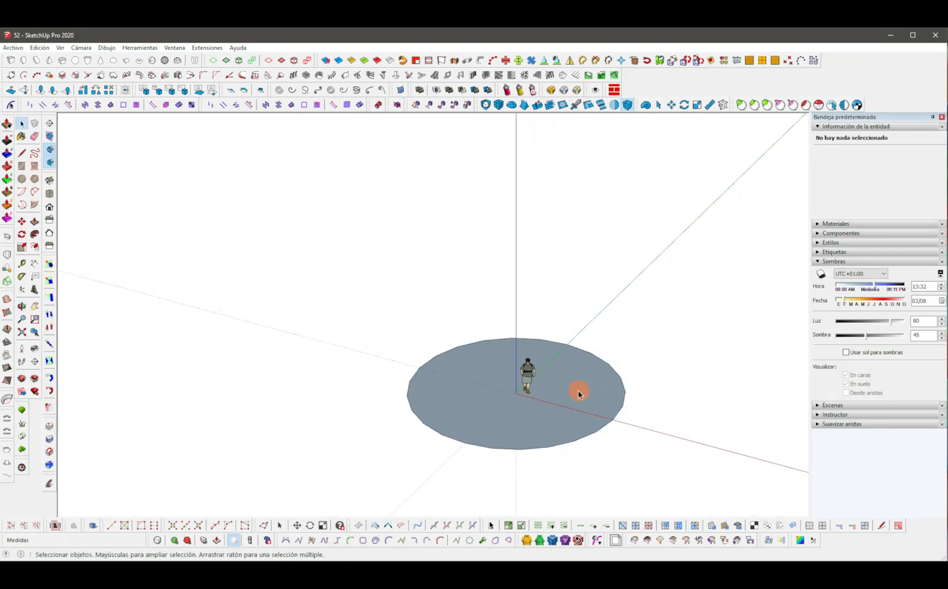
pyautogui.click(587, 385)
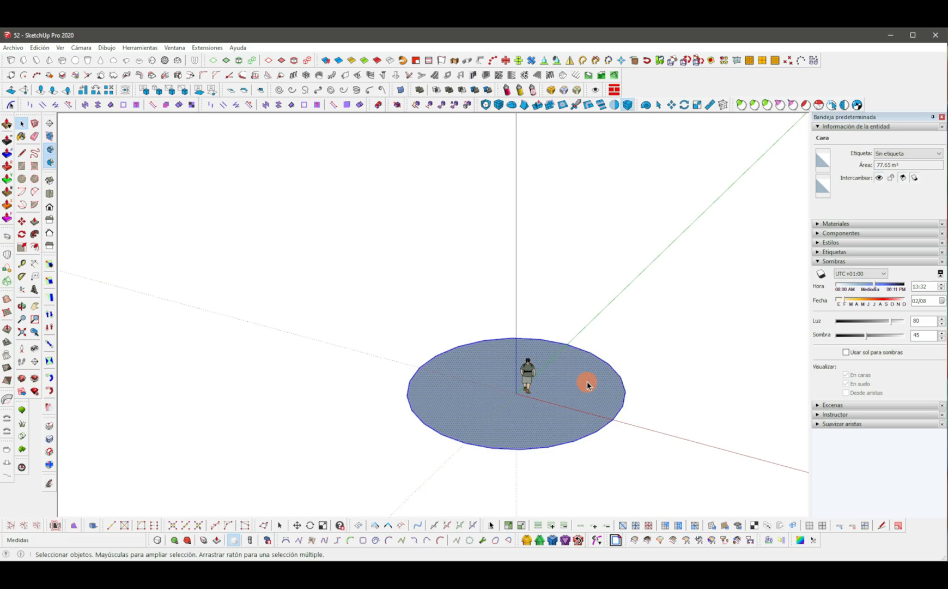
pyautogui.rightClick(587, 386)
pyautogui.click(620, 123)
# Draw a slanted line about 2.39 m long rising from the circle's rim, deleting a stray segment.
pyautogui.scroll(3, 580, 345)
pyautogui.moveTo(580, 345)
pyautogui.mouseDown(button='middle')
pyautogui.moveTo(522, 368)
pyautogui.moveTo(504, 398)
pyautogui.moveTo(513, 366)
pyautogui.mouseUp(button='middle')
pyautogui.press('l')
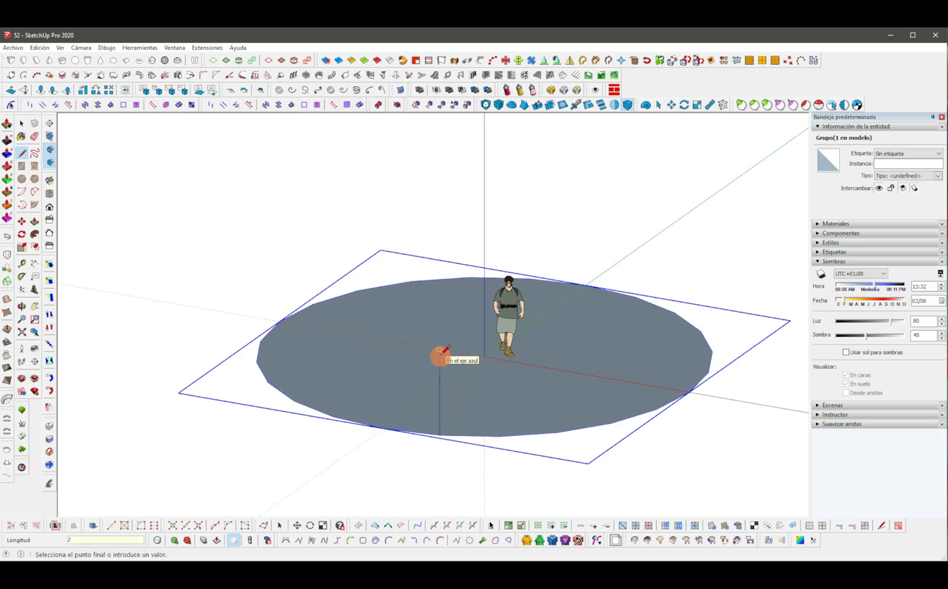
pyautogui.moveTo(551, 435); pyautogui.dragTo(686, 464, button='middle')
pyautogui.click(599, 428)
pyautogui.press('space')
pyautogui.click(547, 407)
pyautogui.moveTo(546, 404)
pyautogui.mouseDown(button='middle')
pyautogui.moveTo(509, 378)
pyautogui.moveTo(544, 402)
pyautogui.mouseUp(button='middle')
pyautogui.press('Delete')
pyautogui.click(552, 387)
# Rotate-copy the slanted line around the circle's centre, making 24 copies in a full ring.
pyautogui.press('q')
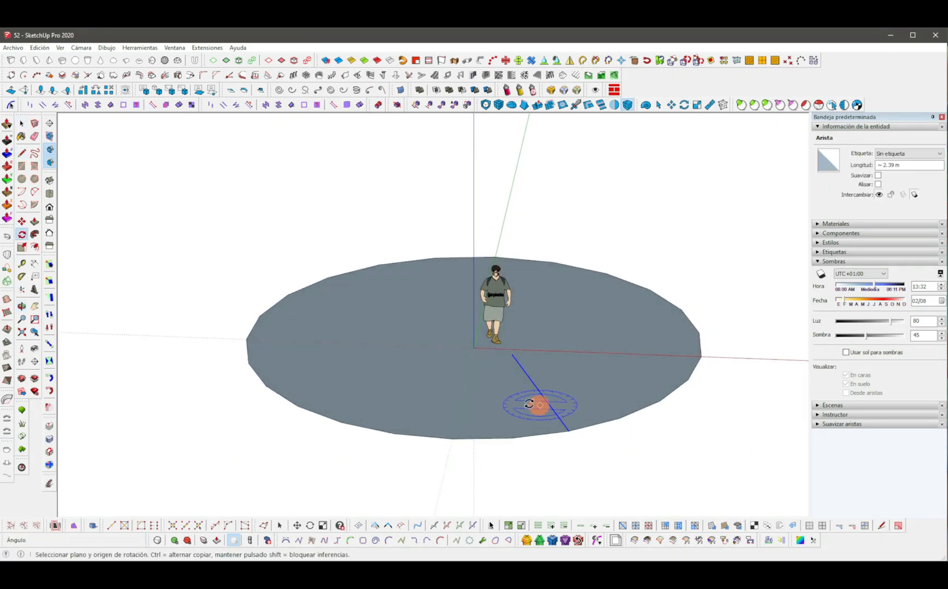
pyautogui.click(570, 431)
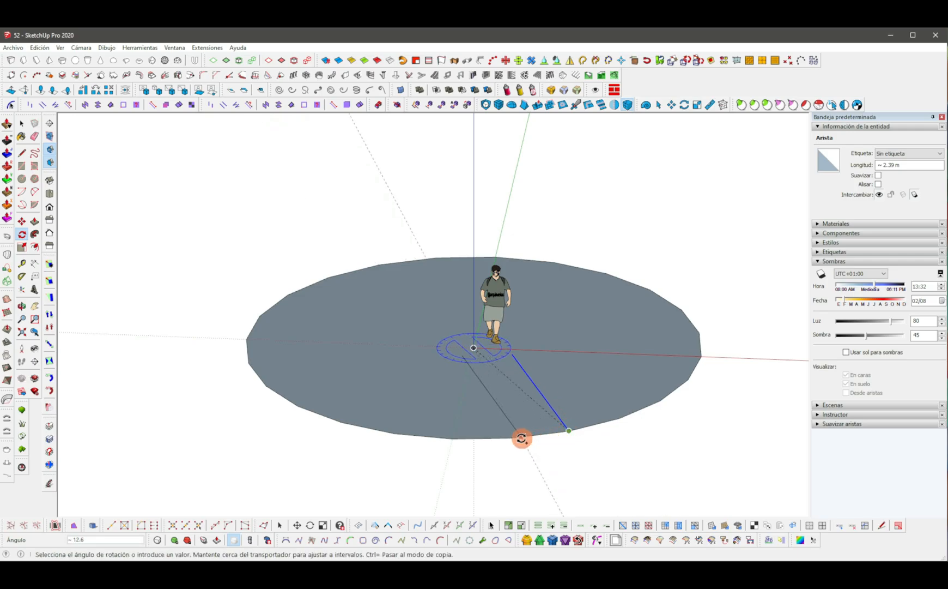
pyautogui.click(515, 440)
pyautogui.write('x23')
pyautogui.press('Return')
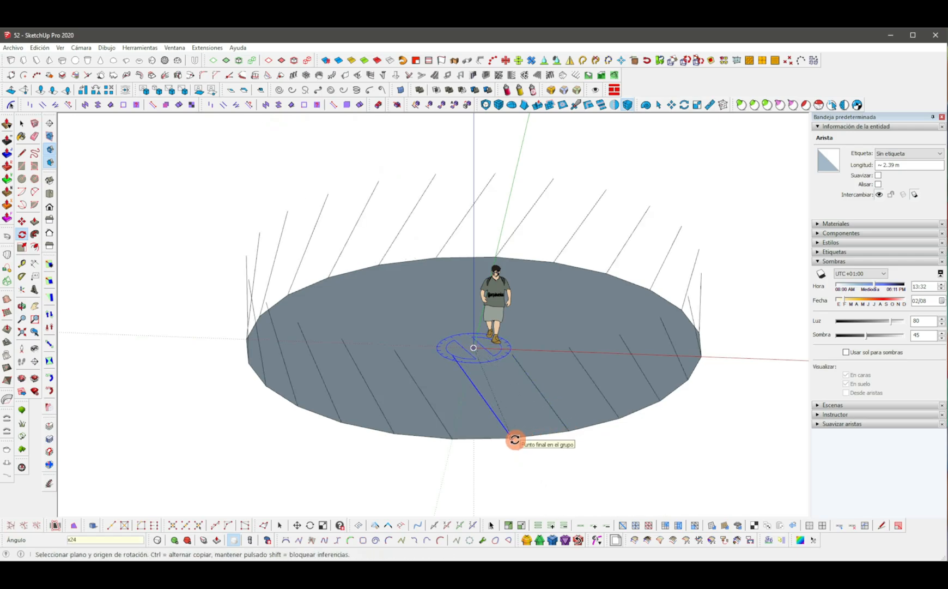
# Select the ring of slanted lines and make it a group.
pyautogui.press('space')
pyautogui.scroll(-2, 515, 436)
pyautogui.moveTo(527, 396); pyautogui.dragTo(564, 354, button='middle')
pyautogui.scroll(-3, 566, 355)
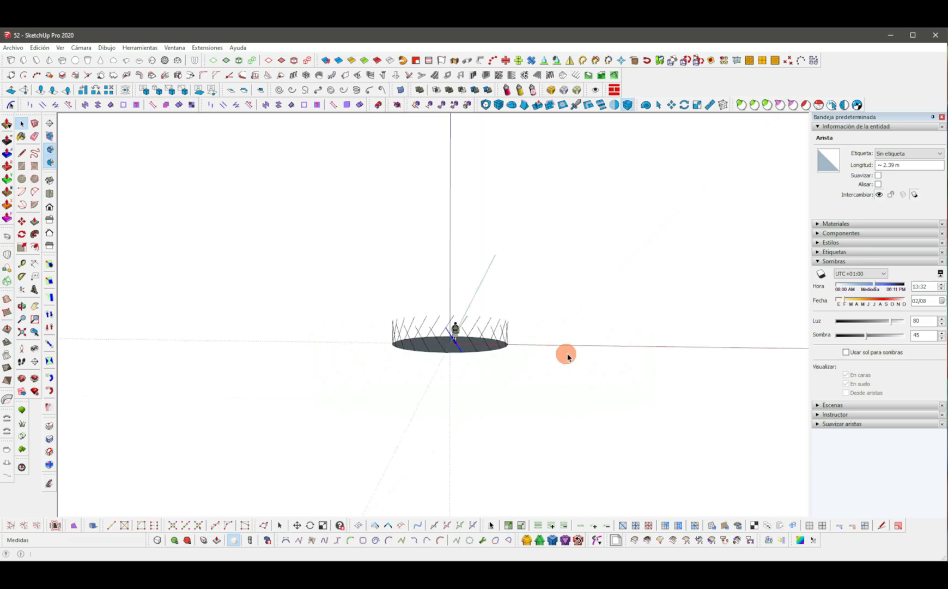
pyautogui.press('F3')
pyautogui.scroll(4, 458, 326)
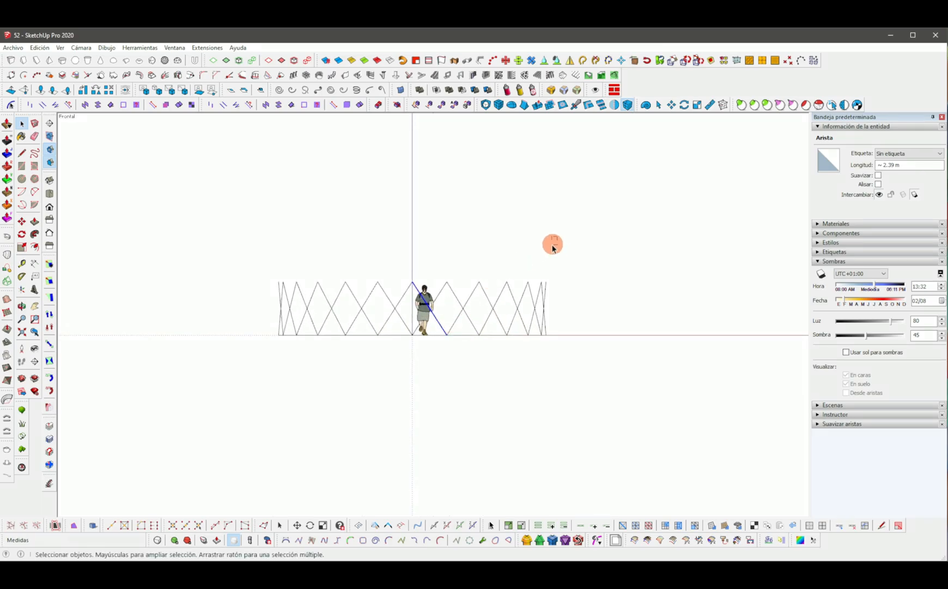
pyautogui.moveTo(245, 319); pyautogui.dragTo(245, 316)
pyautogui.scroll(1, 425, 302)
pyautogui.rightClick(428, 302)
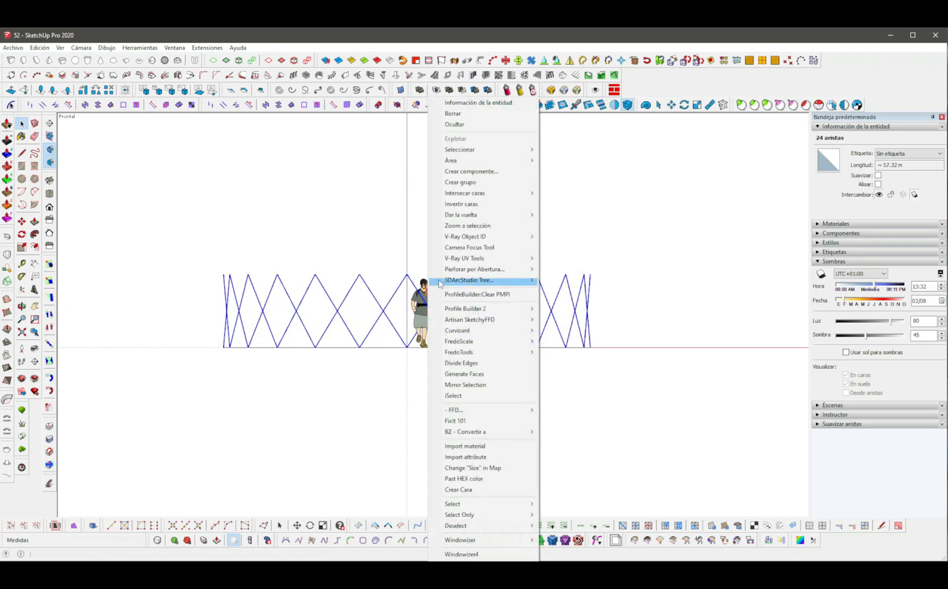
pyautogui.click(460, 182)
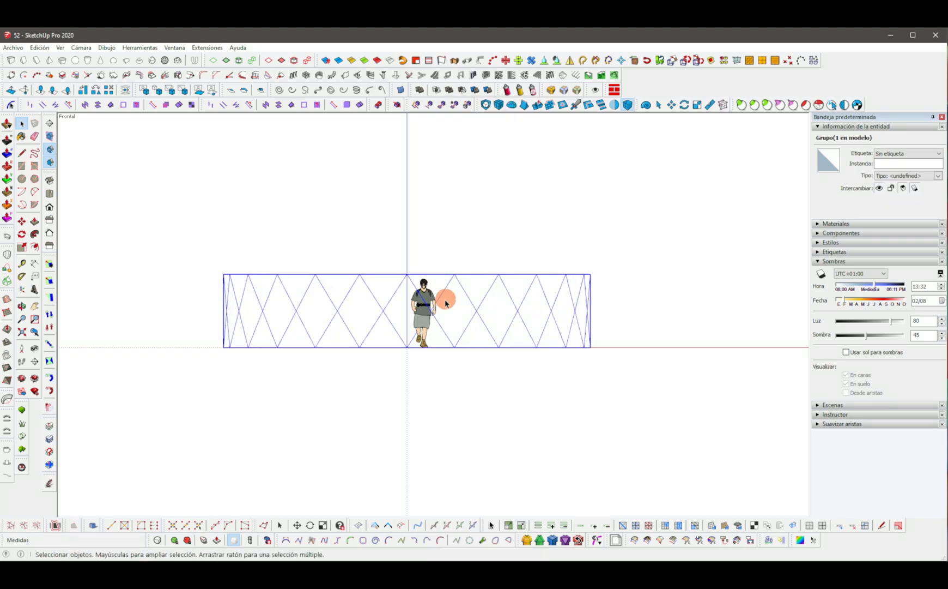
# Inside the group, copy the ring of lines straight upward into a stack of 10 copies, then leave the group.
pyautogui.doubleClick(446, 303)
pyautogui.moveTo(727, 411); pyautogui.dragTo(176, 265)
pyautogui.press('m')
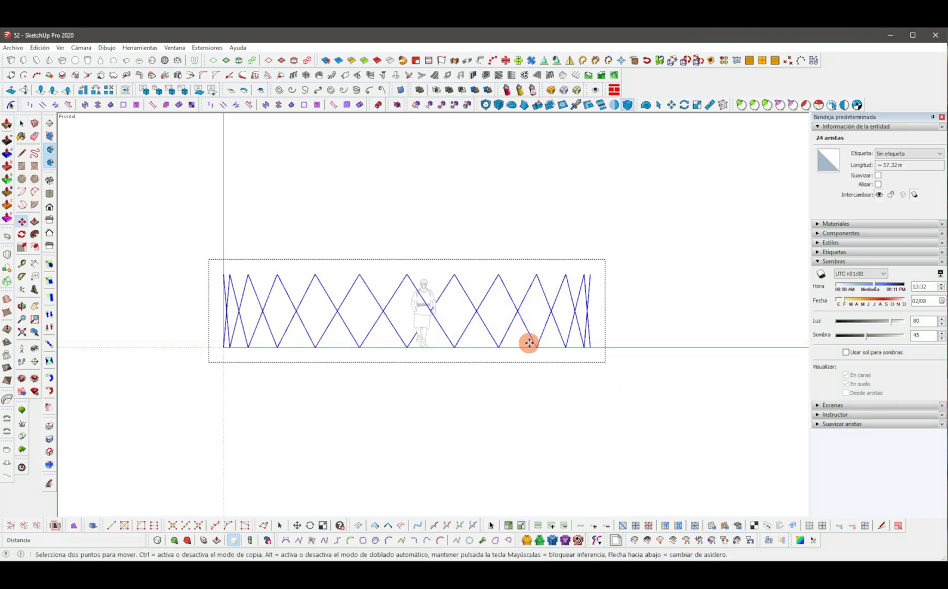
pyautogui.click(538, 344)
pyautogui.press('ctrl')
pyautogui.click(537, 279)
pyautogui.write('x10')
pyautogui.press('Return')
pyautogui.press('space')
pyautogui.scroll(-5, 537, 278)
pyautogui.moveTo(520, 211); pyautogui.dragTo(511, 404, button='middle')
pyautogui.moveTo(507, 281); pyautogui.dragTo(494, 355, button='middle')
pyautogui.press('Escape')
pyautogui.click(519, 334)
pyautogui.scroll(3, 498, 326)
pyautogui.press('m')
pyautogui.click(477, 381)
pyautogui.press('ctrl')
pyautogui.keyDown('shift'); pyautogui.moveTo(670, 395); pyautogui.dragTo(518, 384, button='middle'); pyautogui.keyUp('shift')
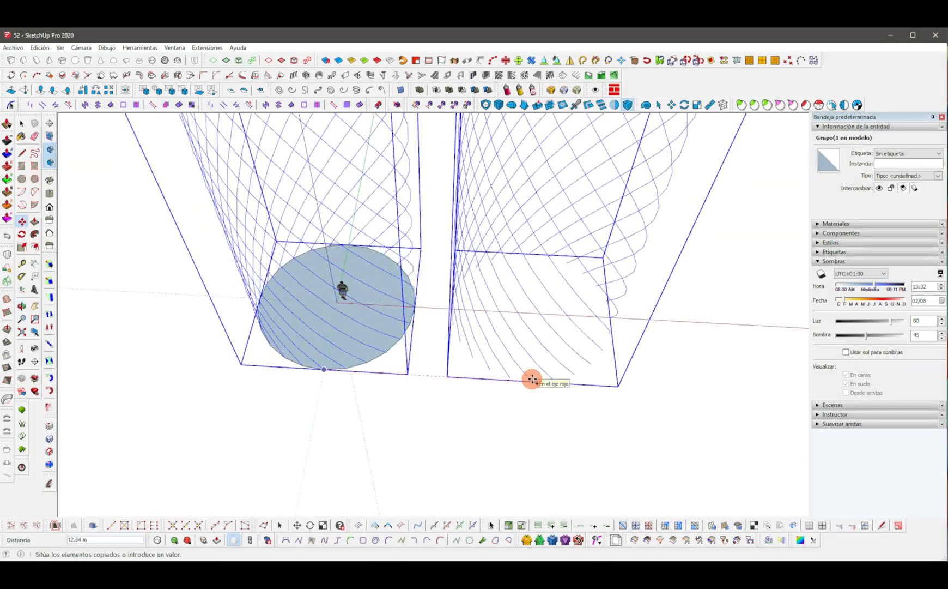
pyautogui.press('o')
pyautogui.moveTo(532, 379); pyautogui.dragTo(484, 401)
# Add a 4 by 4 by 4 NxN FFD cage to the lattice group without subdivision.
pyautogui.press('space')
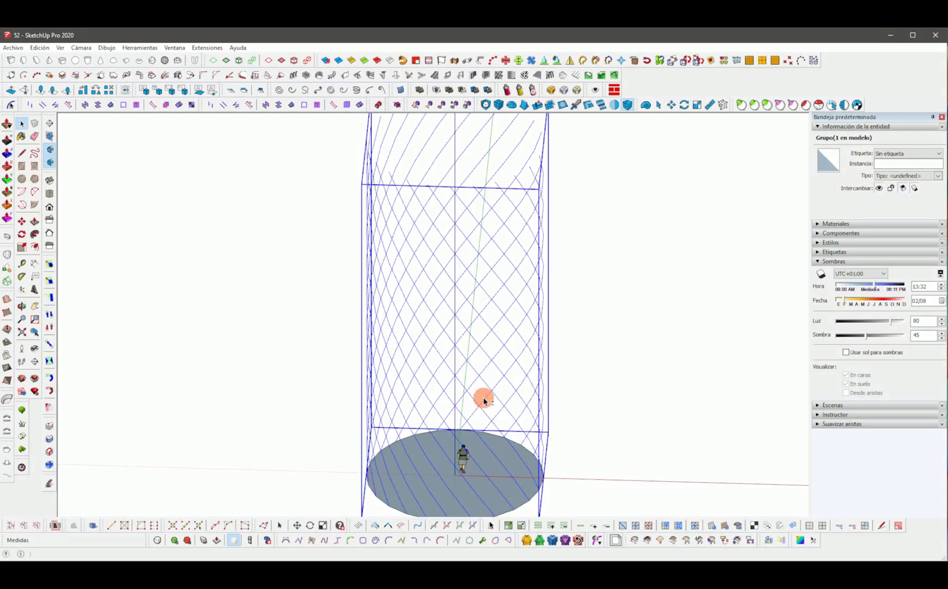
pyautogui.press('F3')
pyautogui.scroll(2, 437, 404)
pyautogui.rightClick(454, 380)
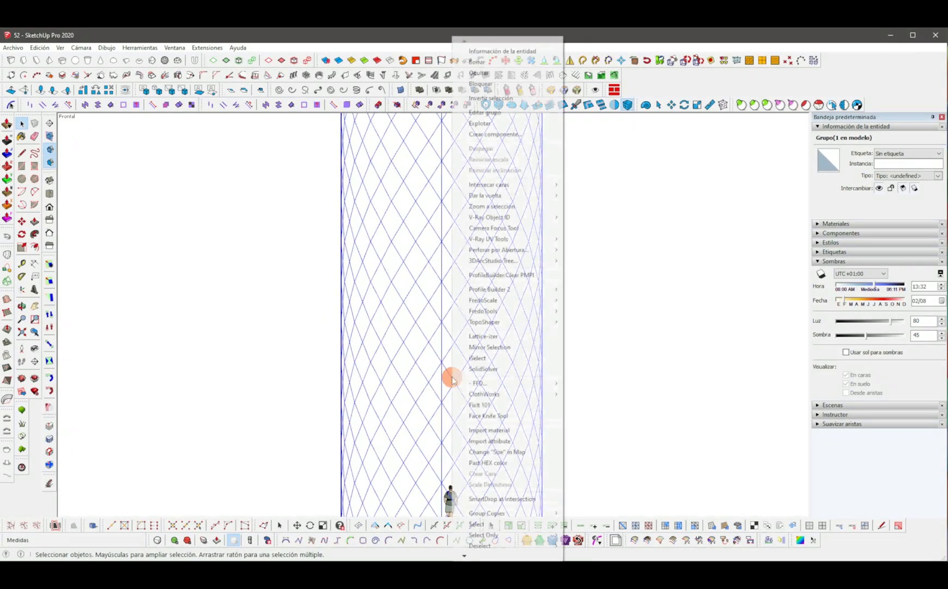
pyautogui.moveTo(512, 386)
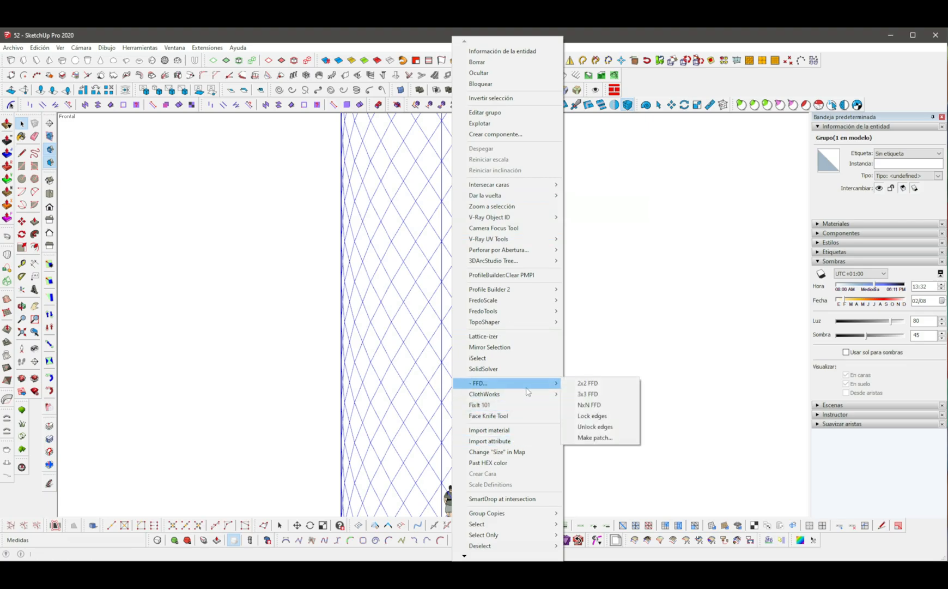
pyautogui.click(589, 407)
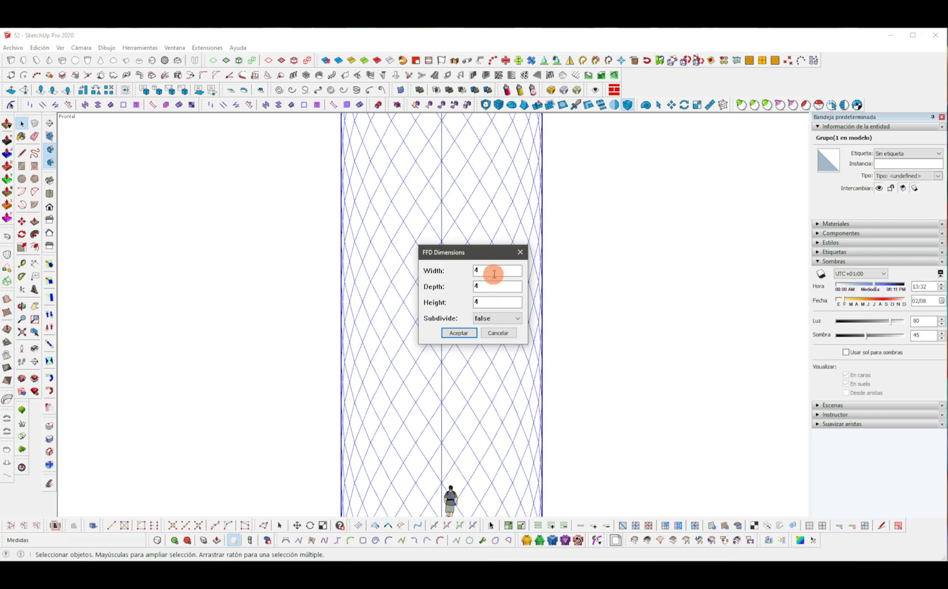
pyautogui.click(472, 337)
# Select the cage's top layer of control points and scale it inward to about 0.19.
pyautogui.moveTo(481, 300); pyautogui.dragTo(490, 226, button='middle')
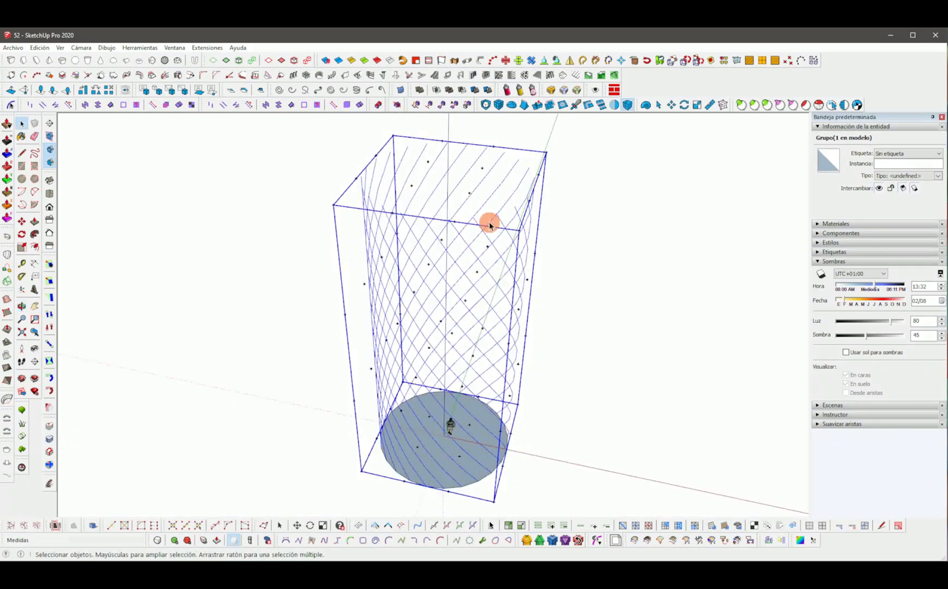
pyautogui.click(469, 192)
pyautogui.moveTo(469, 191); pyautogui.dragTo(563, 204, button='middle')
pyautogui.moveTo(276, 142); pyautogui.dragTo(579, 215)
pyautogui.moveTo(579, 216); pyautogui.dragTo(463, 300, button='middle')
pyautogui.scroll(-2, 466, 258)
pyautogui.press('s')
pyautogui.keyDown('ctrl'); pyautogui.moveTo(521, 197); pyautogui.dragTo(502, 205); pyautogui.keyUp('ctrl')
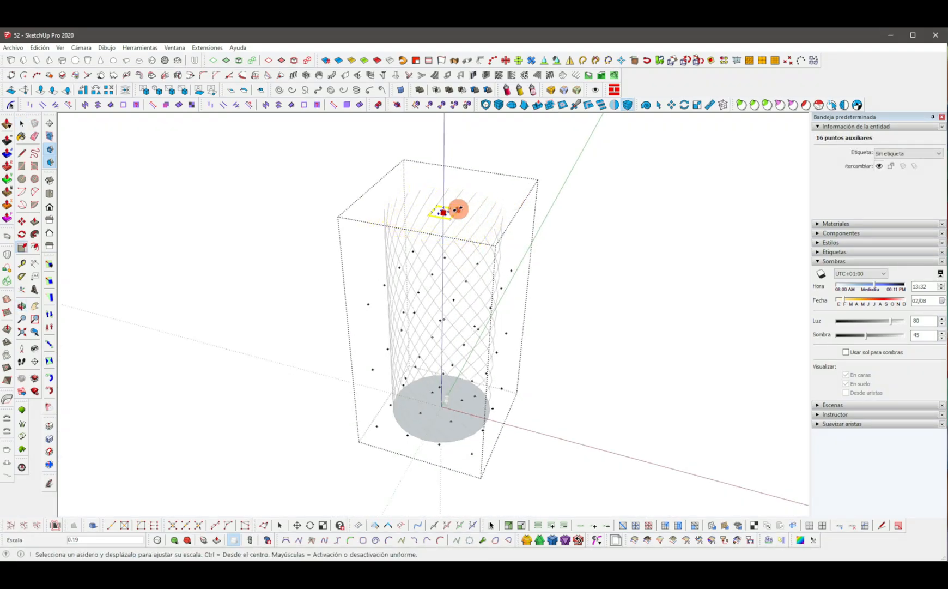
pyautogui.keyDown('ctrl'); pyautogui.moveTo(472, 211); pyautogui.dragTo(476, 218); pyautogui.keyUp('ctrl')
pyautogui.press('space')
# Select the cage's bottom layer of control points and scale it to 0.4.
pyautogui.moveTo(489, 284); pyautogui.dragTo(544, 483, button='middle')
pyautogui.press('s')
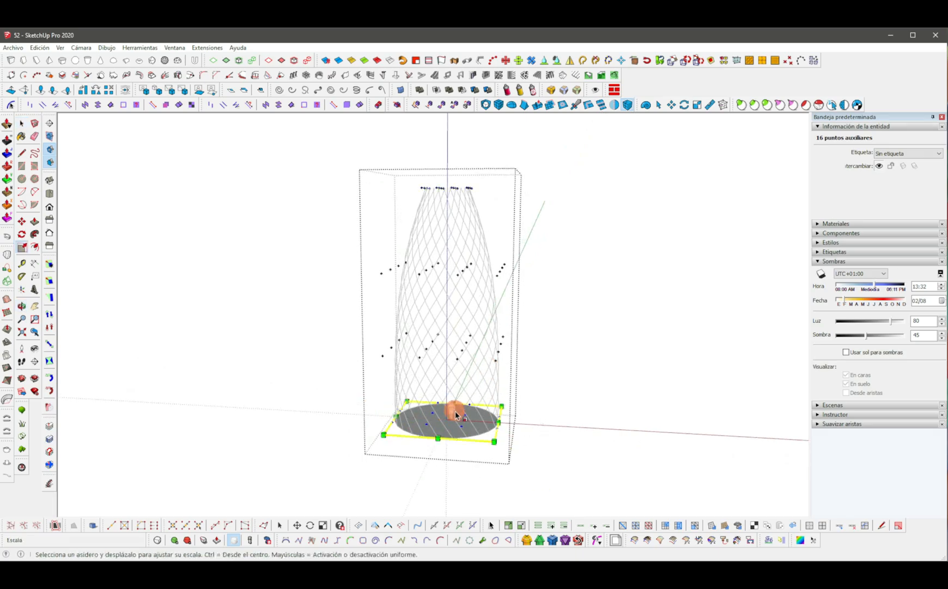
pyautogui.keyDown('ctrl'); pyautogui.moveTo(480, 423); pyautogui.dragTo(482, 426); pyautogui.keyUp('ctrl')
pyautogui.write('.4')
pyautogui.press('Return')
pyautogui.press('space')
# Select the two middle layers of control points and scale them outward by 1.6.
pyautogui.moveTo(462, 336); pyautogui.dragTo(528, 359, button='middle')
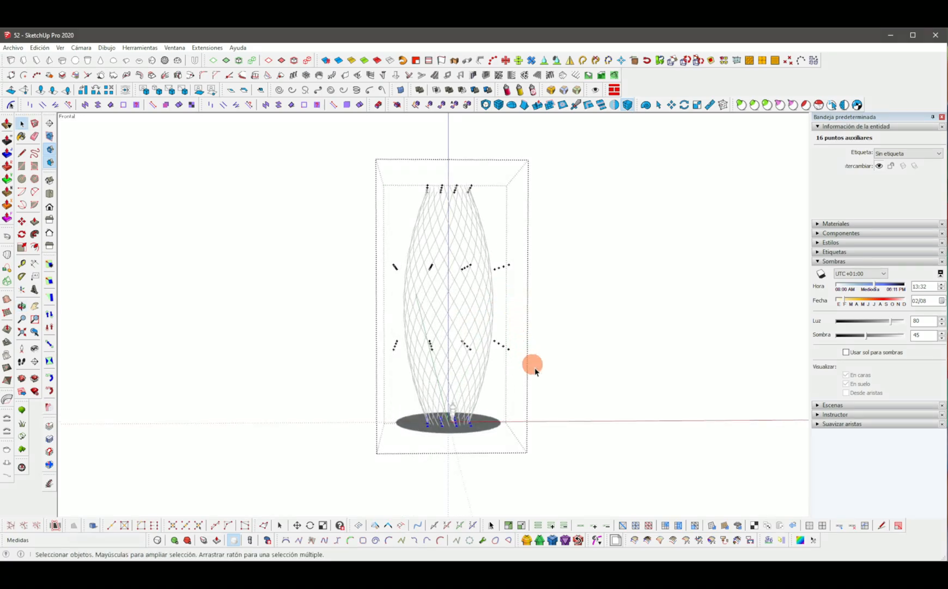
pyautogui.moveTo(430, 308); pyautogui.dragTo(405, 342, button='middle')
pyautogui.press('s')
pyautogui.moveTo(521, 252); pyautogui.dragTo(503, 270, button='middle')
pyautogui.keyDown('ctrl'); pyautogui.moveTo(513, 264); pyautogui.dragTo(546, 252); pyautogui.keyUp('ctrl')
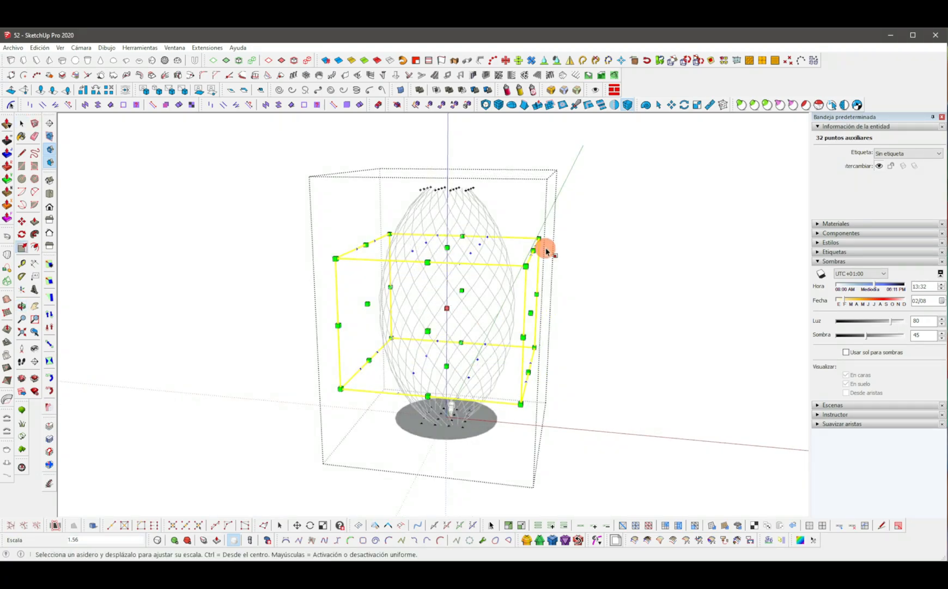
pyautogui.write('1.6')
pyautogui.press('Return')
# Delete the FFD control cage from the deformed egg-shaped lattice.
pyautogui.press('space')
pyautogui.click(576, 213)
pyautogui.moveTo(480, 257); pyautogui.dragTo(517, 282, button='middle')
pyautogui.click(525, 254)
pyautogui.press('Delete')
pyautogui.scroll(4, 483, 355)
pyautogui.moveTo(483, 356)
pyautogui.mouseDown(button='middle')
pyautogui.moveTo(433, 237)
pyautogui.moveTo(435, 334)
pyautogui.moveTo(476, 343)
pyautogui.mouseUp(button='middle')
# Copy the egg-shaped lattice group 20 m along the red axis.
pyautogui.click(435, 339)
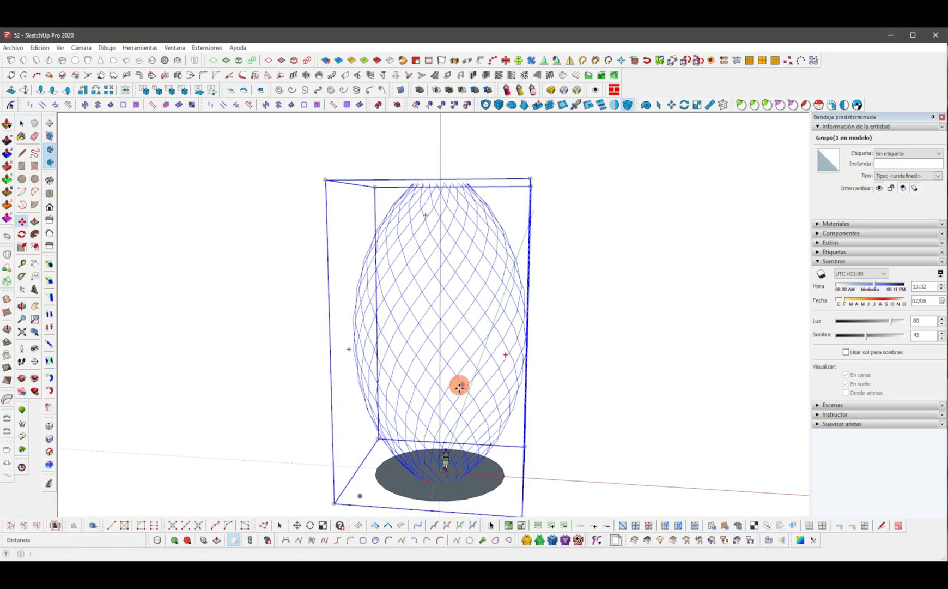
pyautogui.press('ctrl')
pyautogui.click(469, 485)
pyautogui.keyDown('shift'); pyautogui.moveTo(622, 506); pyautogui.dragTo(540, 481, button='middle'); pyautogui.keyUp('shift')
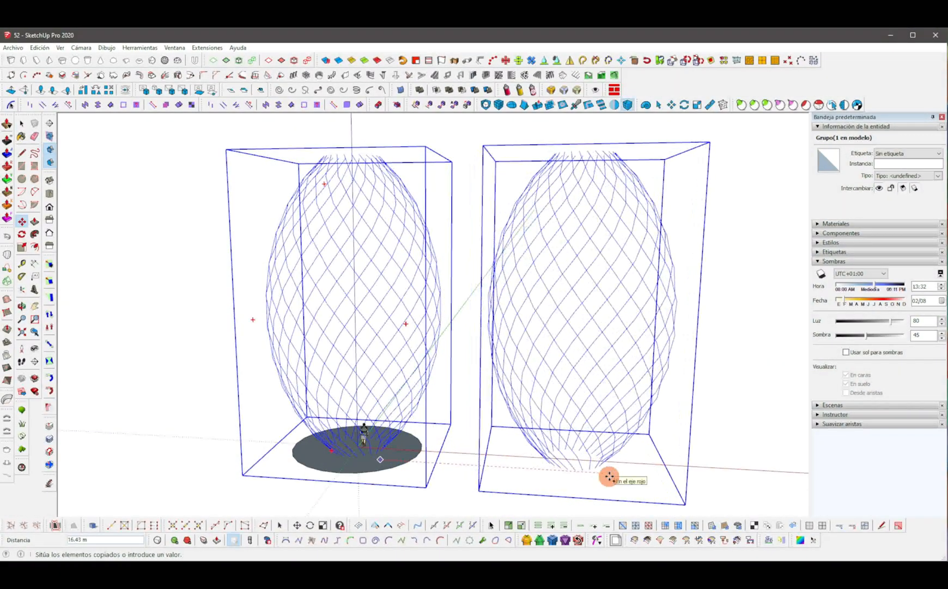
pyautogui.write('20')
pyautogui.press('Return')
pyautogui.press('space')
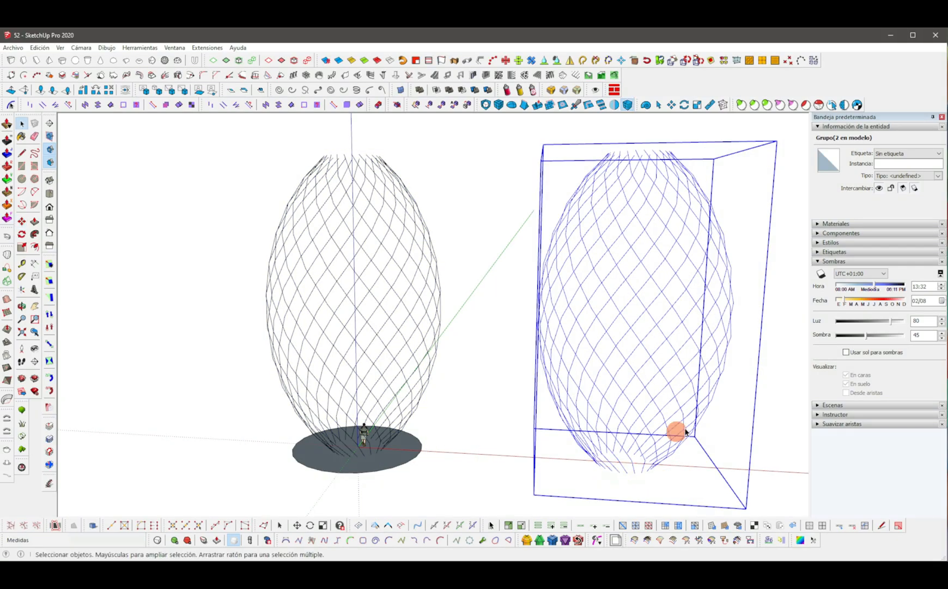
# Flip the copied lattice along its red axis.
pyautogui.rightClick(631, 430)
pyautogui.moveTo(698, 194)
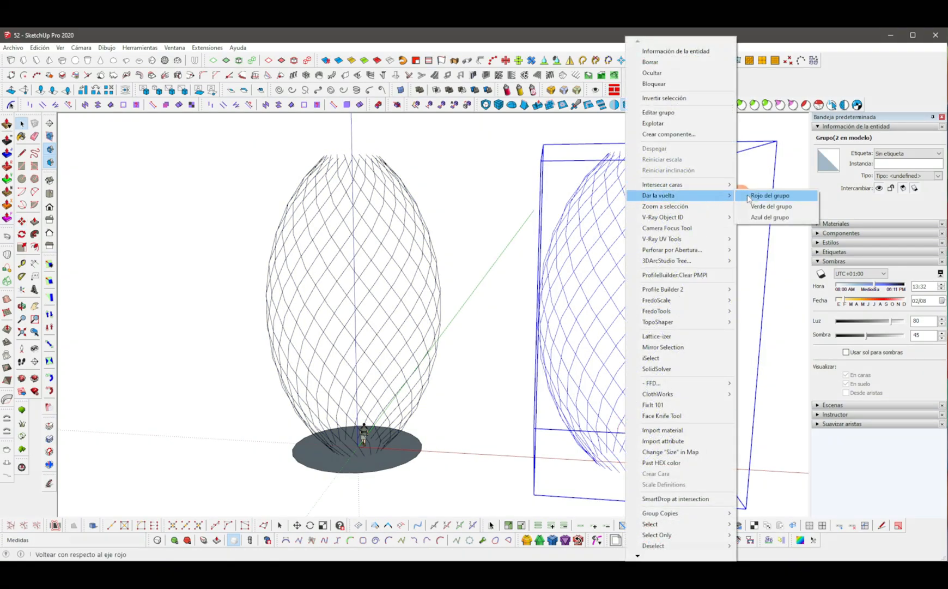
pyautogui.click(752, 198)
# Move the flipped copy 20 m back onto the original lattice.
pyautogui.press('m')
pyautogui.click(624, 470)
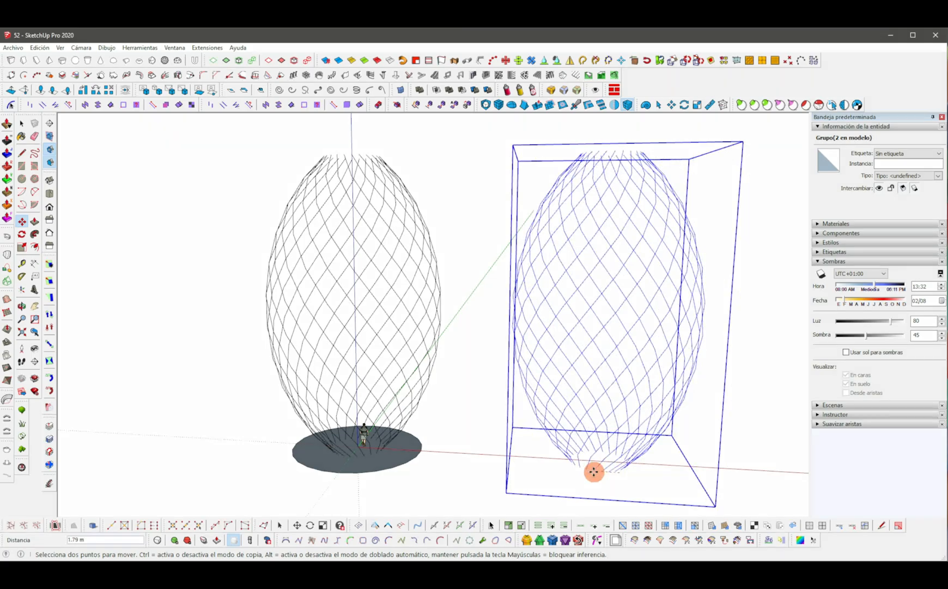
pyautogui.write('20')
pyautogui.press('Return')
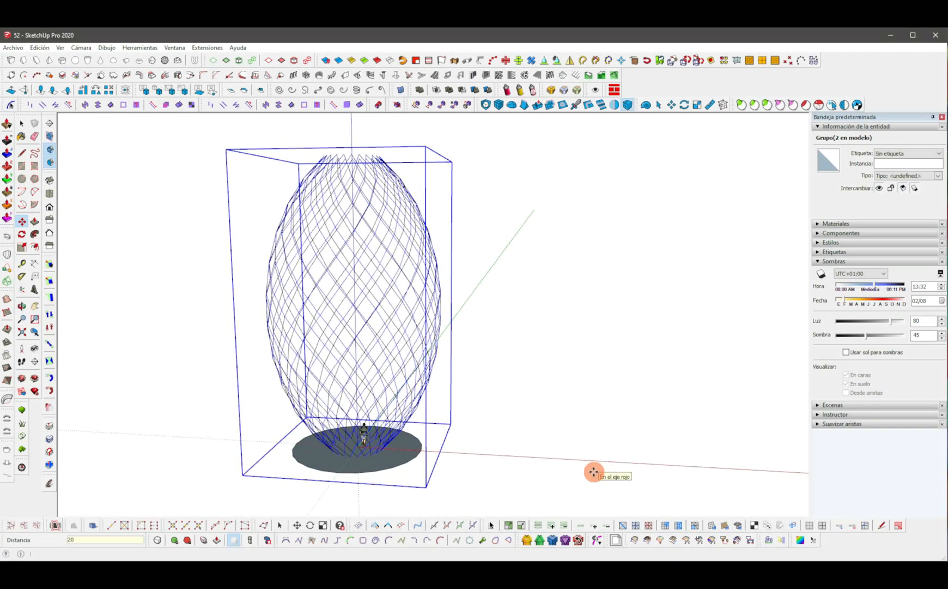
pyautogui.press('space')
# Open the lattice group, select all its vertices with Vertex Tools and nudge them a small distance.
pyautogui.scroll(6, 371, 474)
pyautogui.moveTo(361, 480); pyautogui.dragTo(425, 224, button='middle')
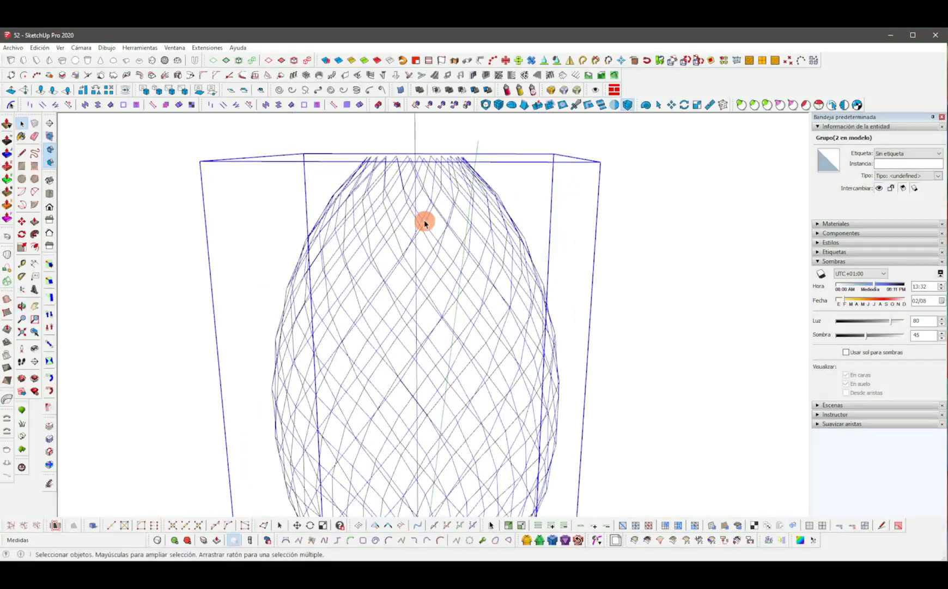
pyautogui.doubleClick(421, 216)
pyautogui.click(422, 217)
pyautogui.scroll(-4, 421, 216)
pyautogui.moveTo(253, 127); pyautogui.dragTo(253, 126)
pyautogui.scroll(3, 422, 254)
pyautogui.moveTo(421, 254); pyautogui.dragTo(475, 315, button='middle')
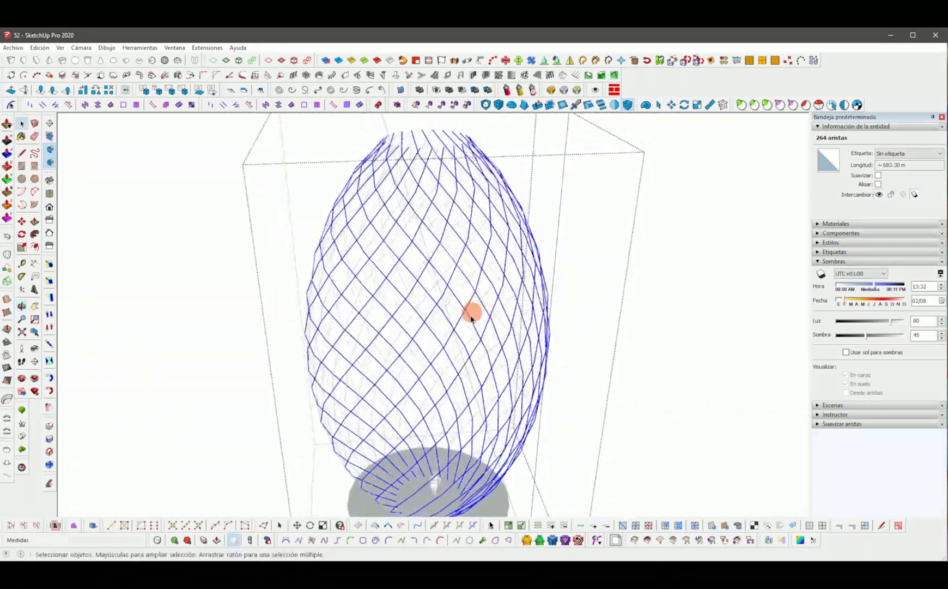
pyautogui.moveTo(252, 526); pyautogui.dragTo(593, 145)
pyautogui.moveTo(499, 186); pyautogui.dragTo(533, 203, button='middle')
pyautogui.click(567, 143)
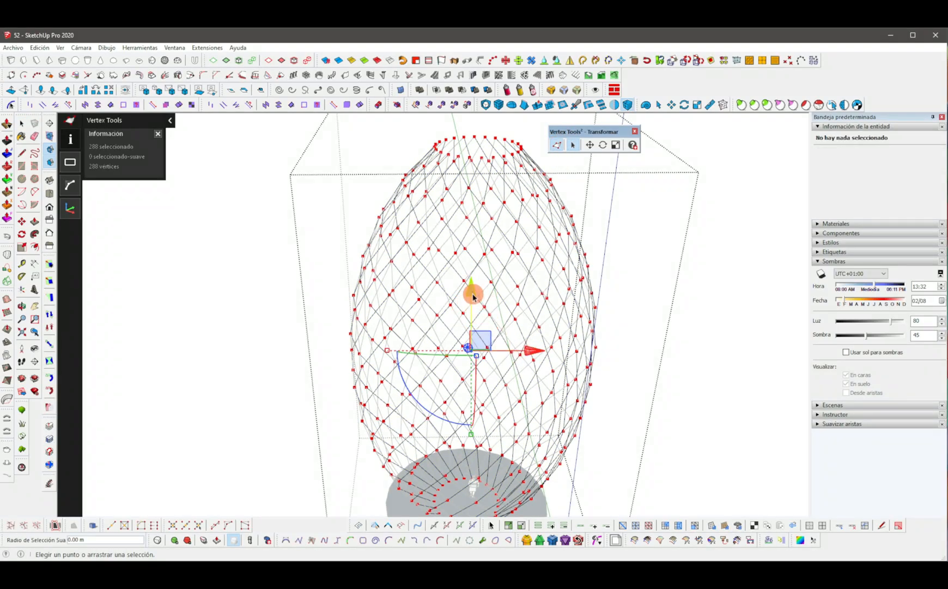
pyautogui.moveTo(472, 295); pyautogui.dragTo(473, 289)
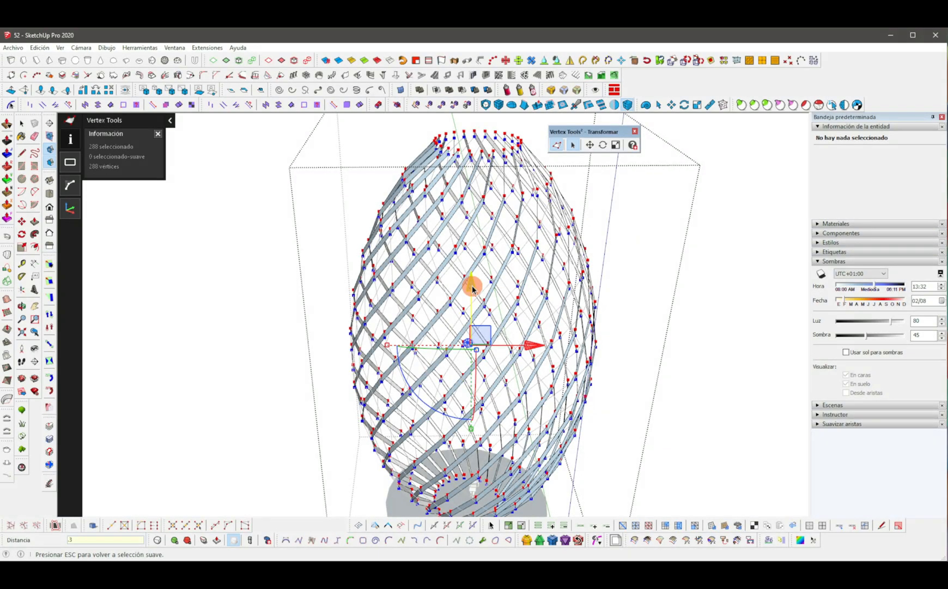
# Float the JointPushPull toolbar over the drawing area.
pyautogui.press('space')
pyautogui.scroll(6, 605, 251)
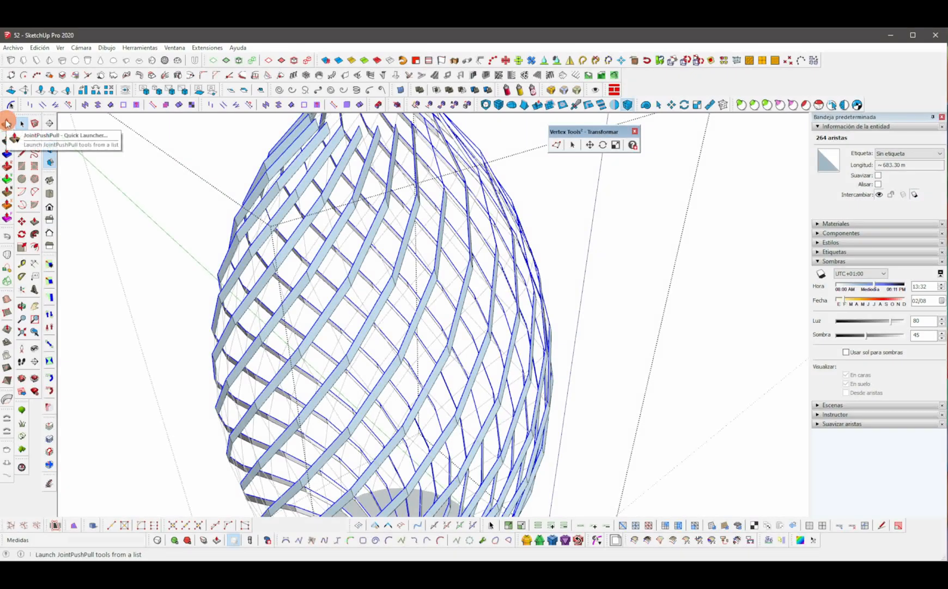
pyautogui.moveTo(7, 116); pyautogui.dragTo(426, 139)
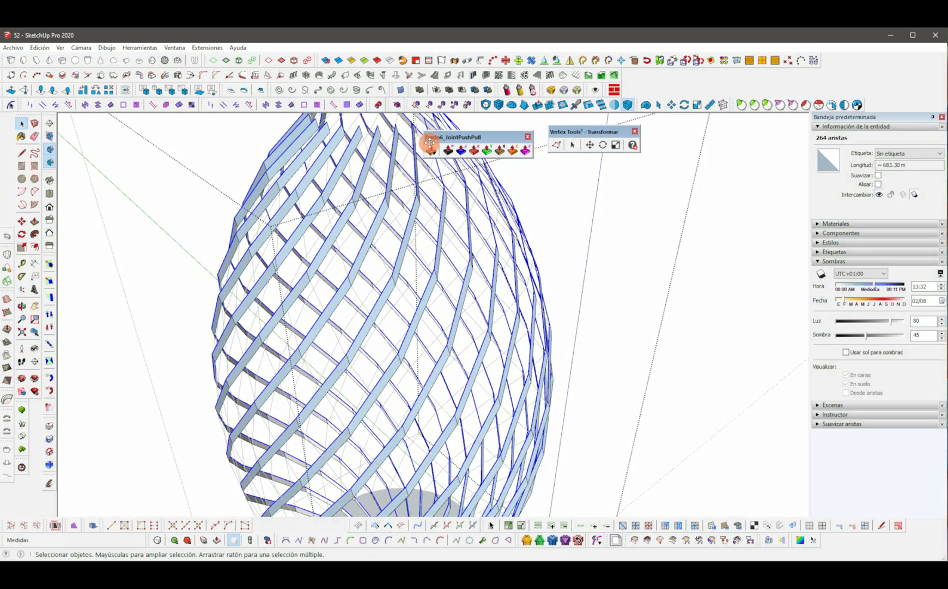
pyautogui.moveTo(467, 235); pyautogui.dragTo(470, 278, button='middle')
pyautogui.scroll(3, 438, 232)
pyautogui.scroll(-2, 469, 251)
pyautogui.scroll(-3, 434, 262)
pyautogui.scroll(5, 475, 229)
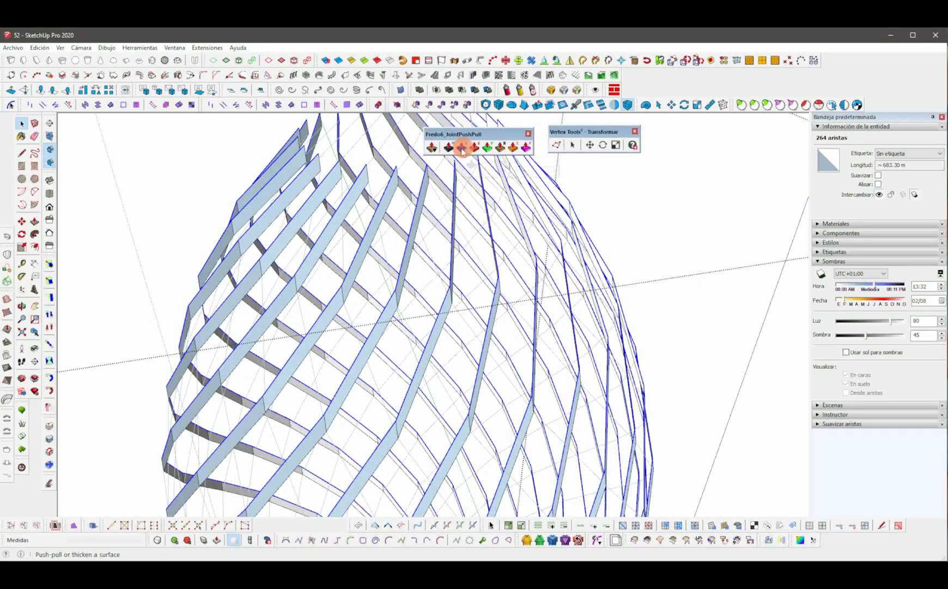
pyautogui.click(456, 304)
pyautogui.scroll(-5, 456, 305)
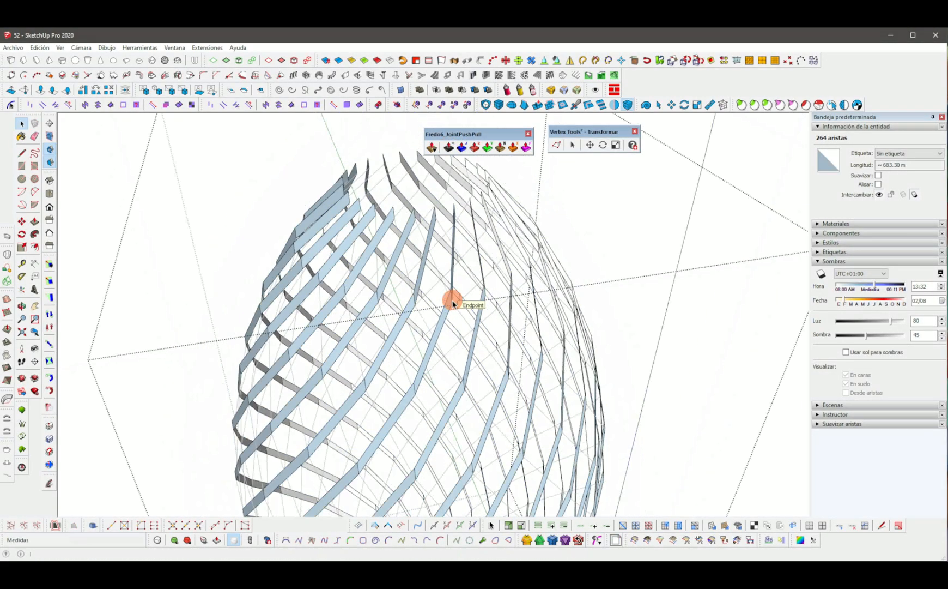
pyautogui.moveTo(417, 393); pyautogui.dragTo(347, 238)
pyautogui.scroll(4, 448, 262)
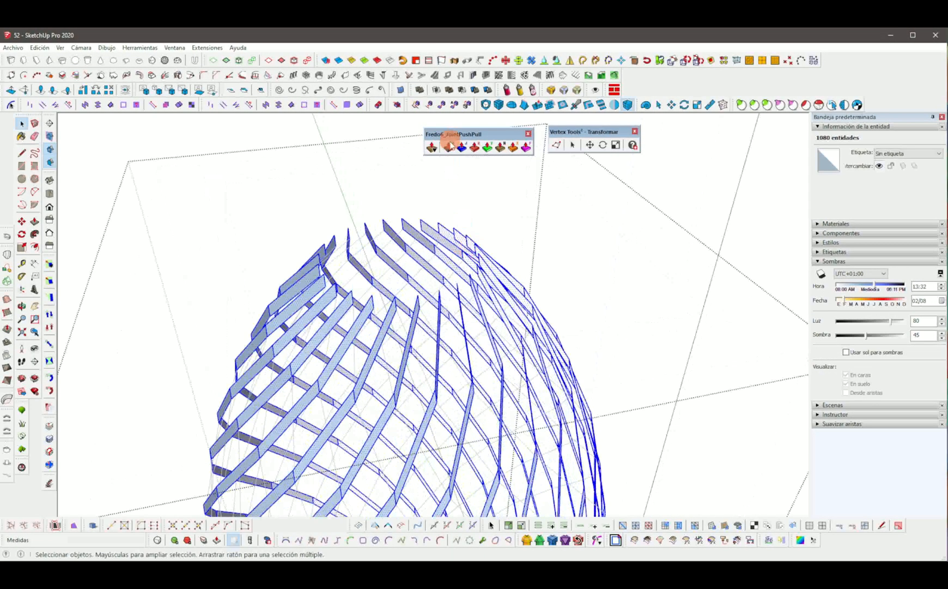
pyautogui.click(449, 147)
pyautogui.scroll(2, 421, 322)
pyautogui.click(414, 329)
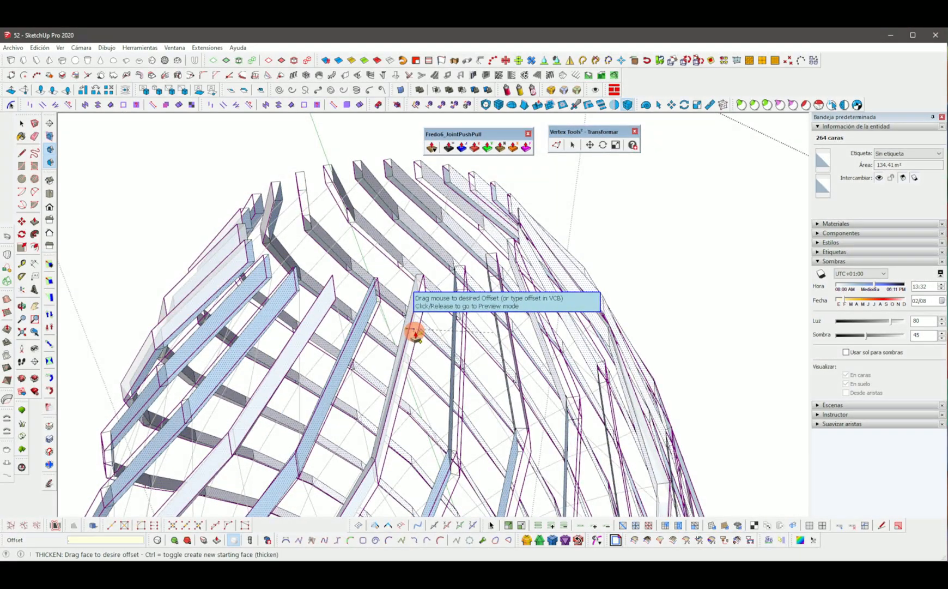
pyautogui.click(416, 335)
pyautogui.press('space')
# Thicken the selected lattice group's slat faces by 0.10 m with JointPushPull Thicken.
pyautogui.click(391, 342)
pyautogui.scroll(-5, 392, 342)
pyautogui.moveTo(391, 342); pyautogui.dragTo(487, 182, button='middle')
pyautogui.scroll(-4, 487, 182)
pyautogui.moveTo(587, 492); pyautogui.dragTo(345, 158)
pyautogui.scroll(6, 434, 220)
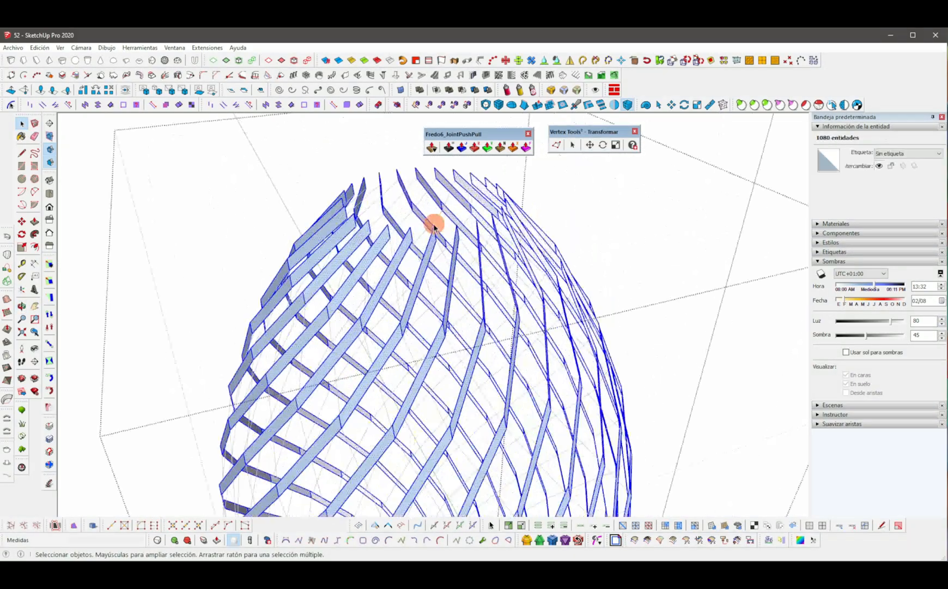
pyautogui.click(449, 147)
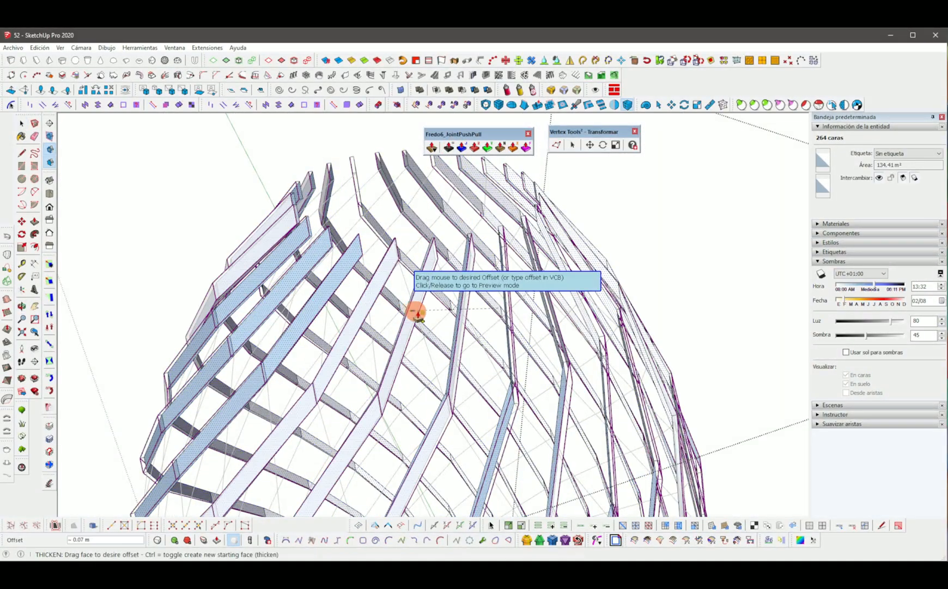
pyautogui.write('1')
pyautogui.press('Return')
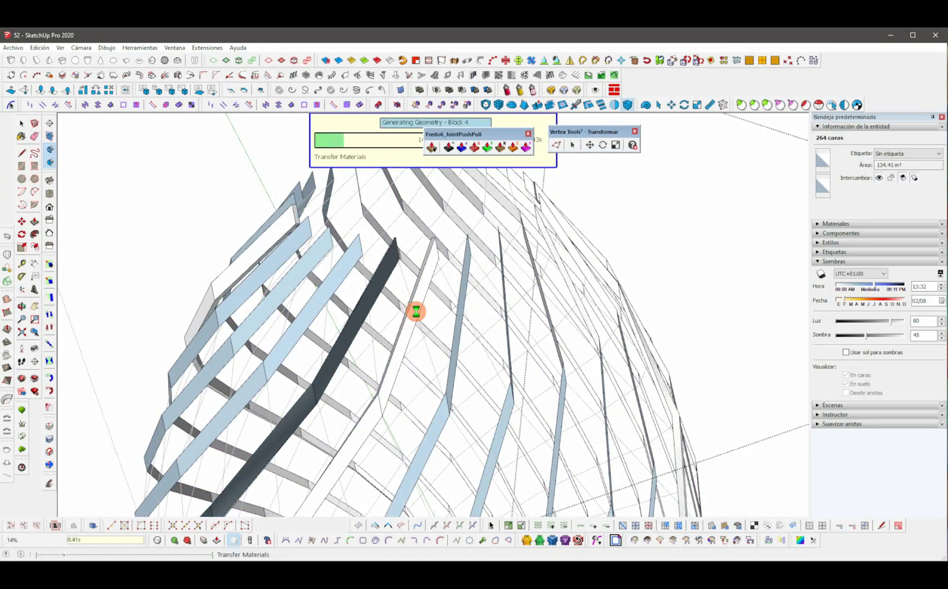
pyautogui.scroll(-6, 416, 312)
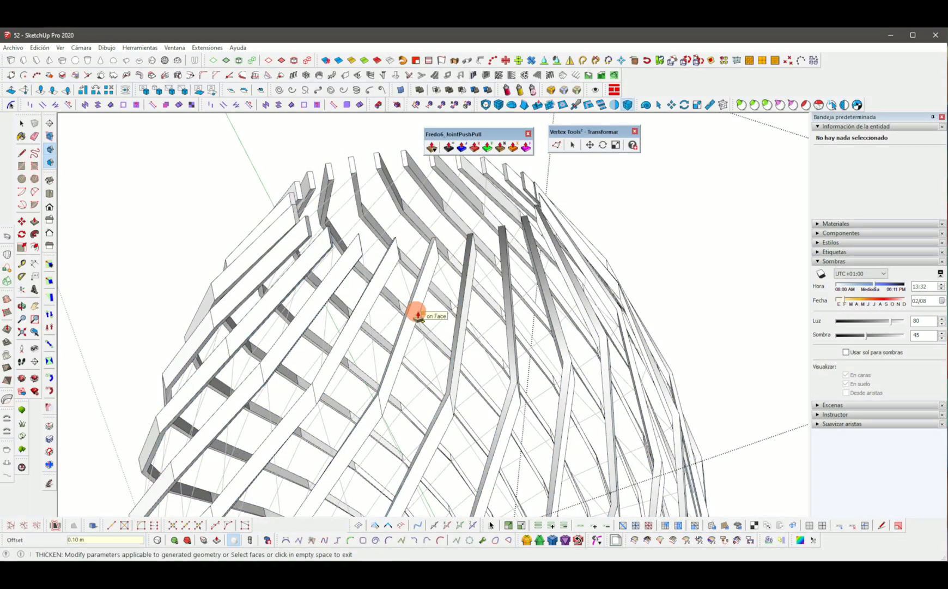
# Open the other lattice group, select all its vertices with Vertex Tools and move them about 0.35 m.
pyautogui.click(564, 270)
pyautogui.scroll(-3, 563, 269)
pyautogui.moveTo(564, 270); pyautogui.dragTo(448, 330, button='middle')
pyautogui.scroll(3, 448, 331)
pyautogui.scroll(3, 435, 300)
pyautogui.doubleClick(434, 300)
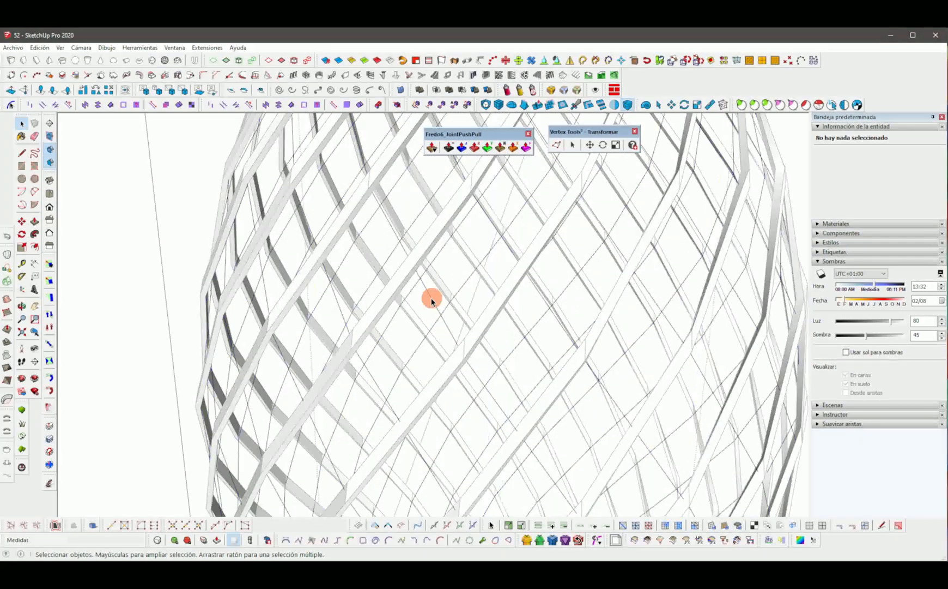
pyautogui.click(434, 300)
pyautogui.scroll(-7, 434, 300)
pyautogui.moveTo(518, 448); pyautogui.dragTo(365, 196)
pyautogui.scroll(6, 444, 255)
pyautogui.moveTo(445, 255); pyautogui.dragTo(462, 255, button='middle')
pyautogui.click(555, 146)
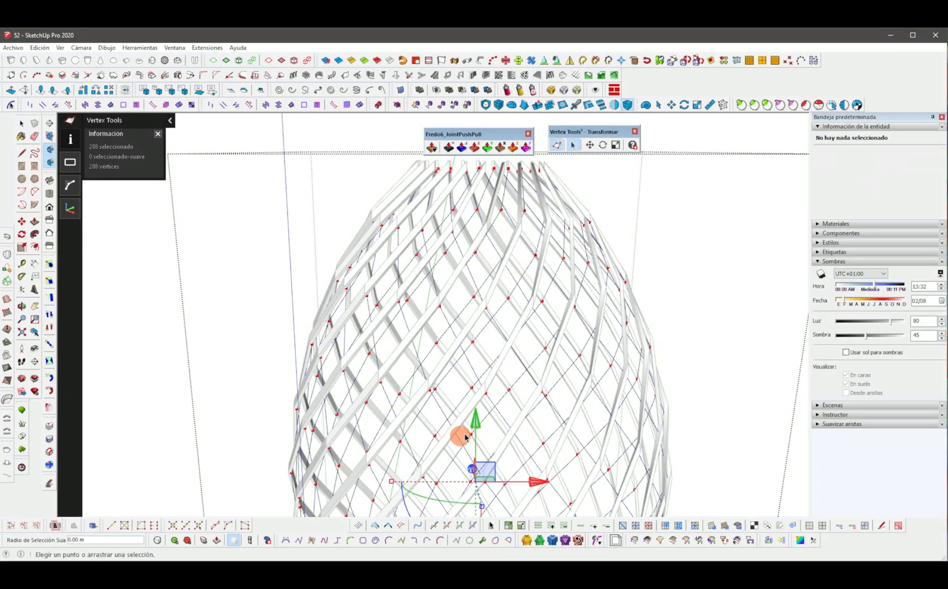
pyautogui.scroll(-2, 470, 403)
pyautogui.keyDown('ctrl'); pyautogui.moveTo(472, 379); pyautogui.dragTo(474, 371); pyautogui.keyUp('ctrl')
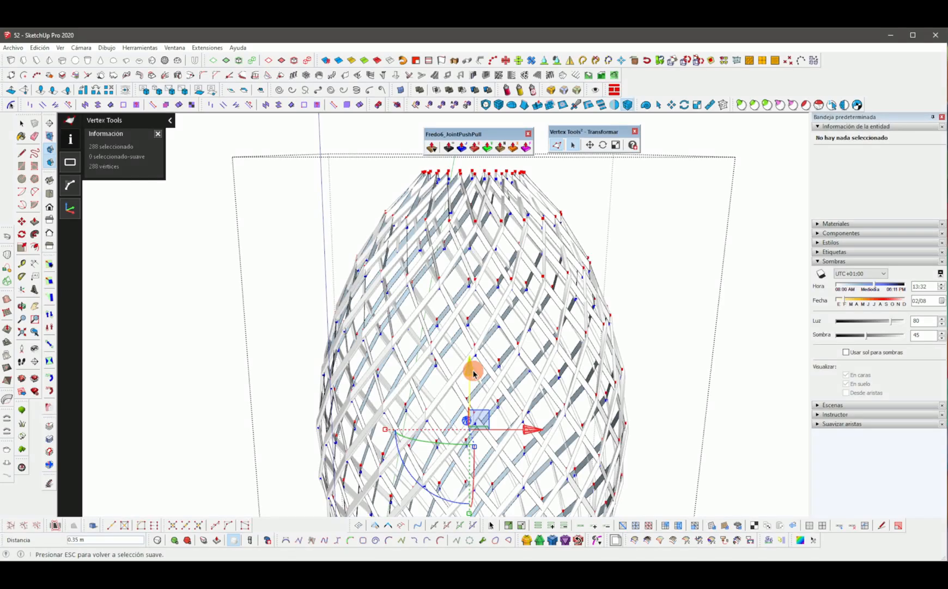
pyautogui.press('space')
# Thicken the second lattice group's slat faces by 0.10 m with JointPushPull Thicken.
pyautogui.click(597, 214)
pyautogui.scroll(-1, 523, 294)
pyautogui.moveTo(519, 298); pyautogui.dragTo(471, 338, button='middle')
pyautogui.scroll(4, 449, 238)
pyautogui.scroll(-7, 452, 261)
pyautogui.moveTo(610, 493); pyautogui.dragTo(384, 249)
pyautogui.scroll(5, 454, 262)
pyautogui.scroll(5, 454, 264)
pyautogui.click(449, 147)
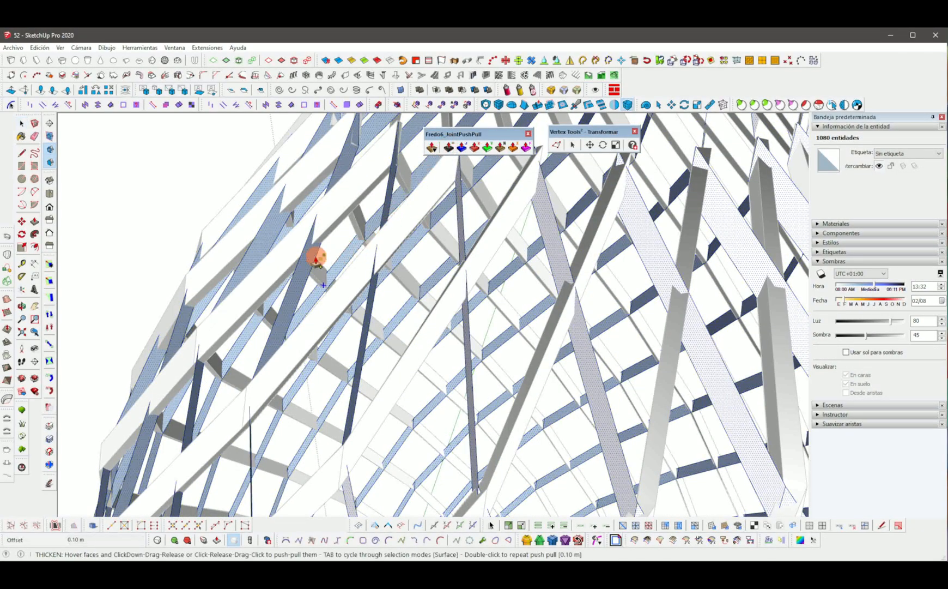
pyautogui.click(313, 257)
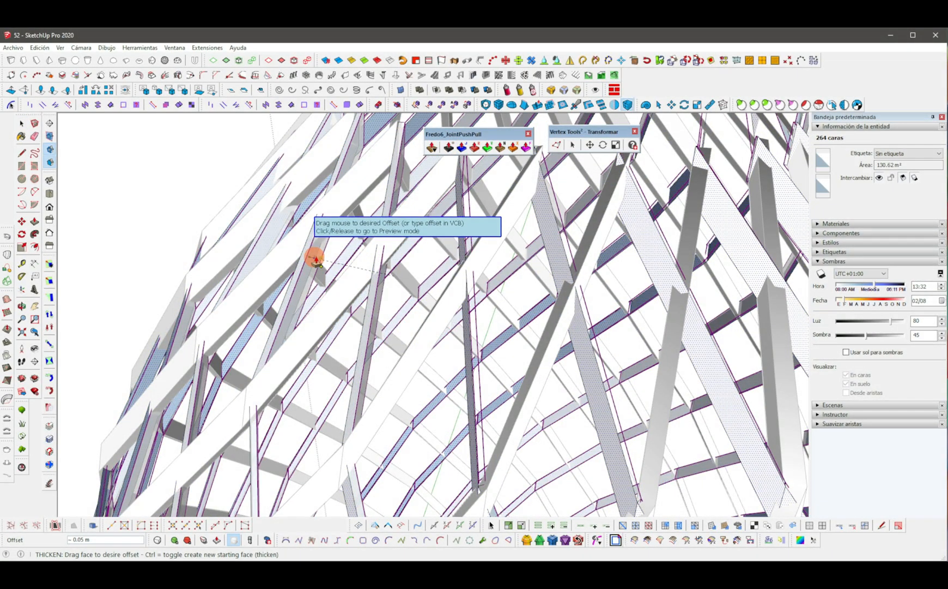
pyautogui.scroll(-5, 316, 260)
pyautogui.click(316, 261)
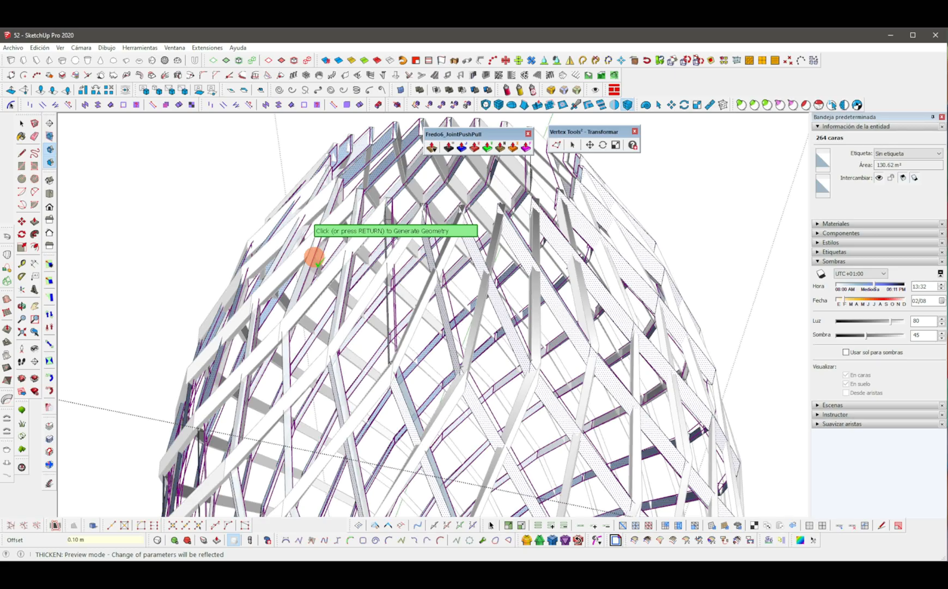
pyautogui.click(316, 260)
pyautogui.scroll(-8, 313, 267)
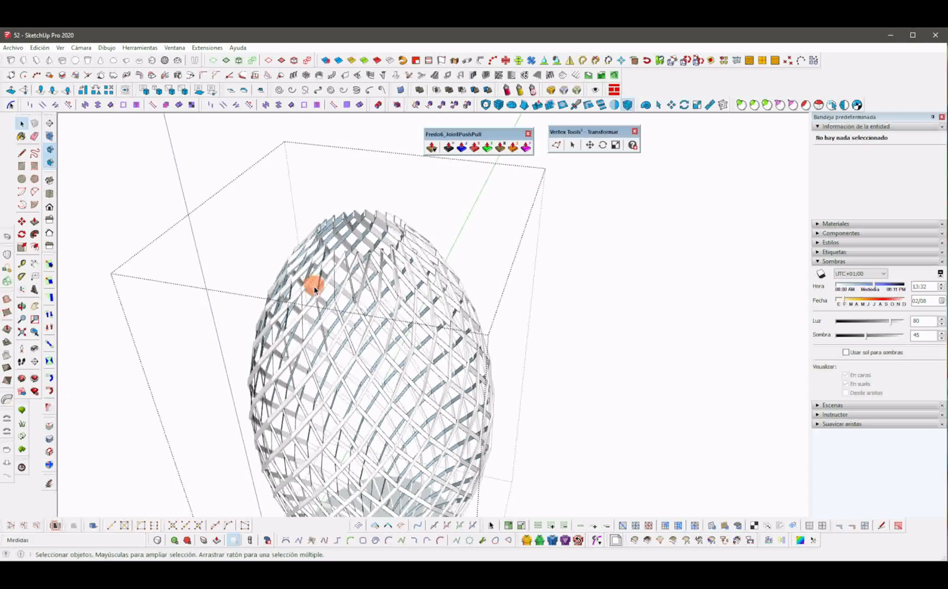
pyautogui.scroll(7, 385, 262)
pyautogui.scroll(-2, 383, 221)
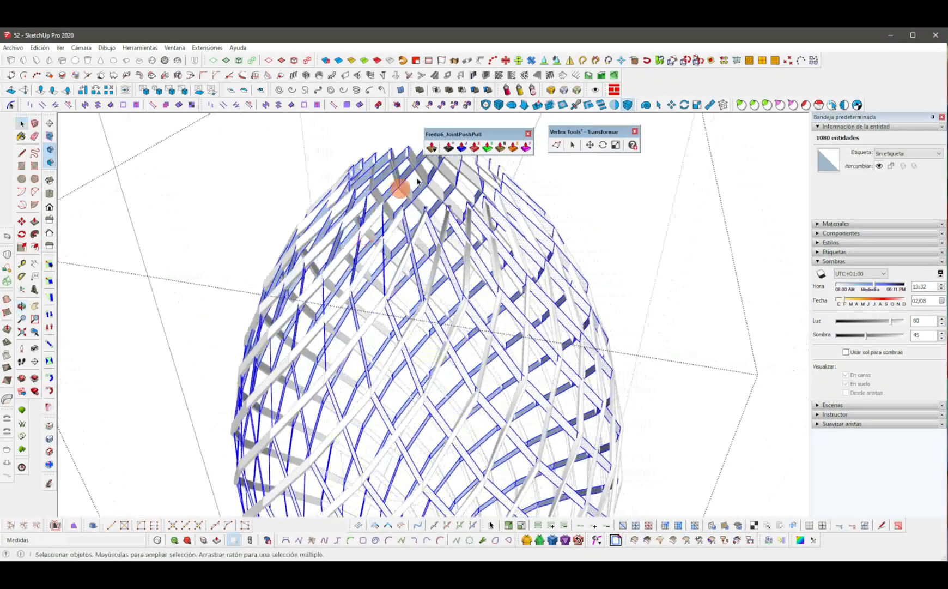
# Thicken the remaining lattice group's faces by 0.10 m with JointPushPull Thicken.
pyautogui.click(447, 147)
pyautogui.scroll(3, 335, 249)
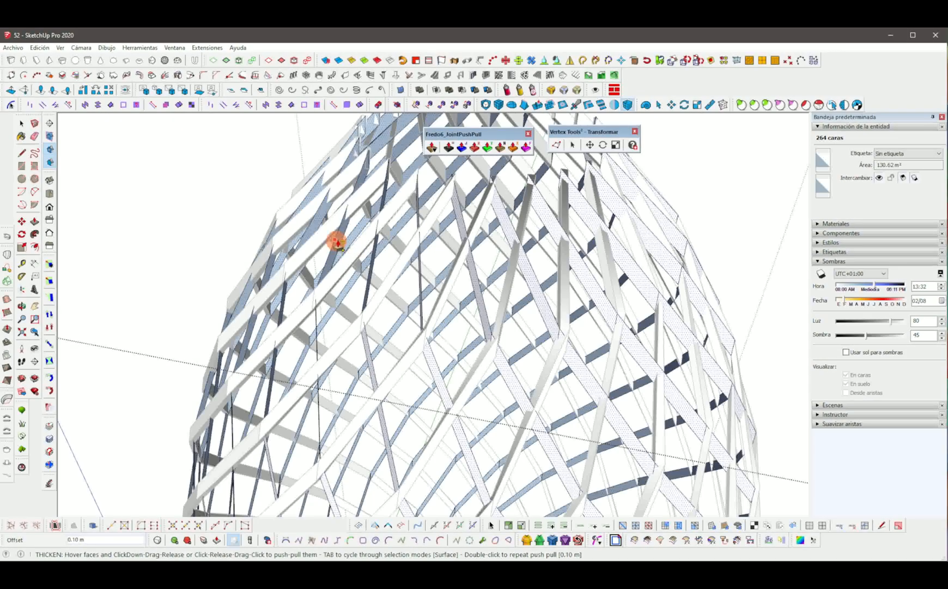
pyautogui.click(347, 242)
pyautogui.press('Return')
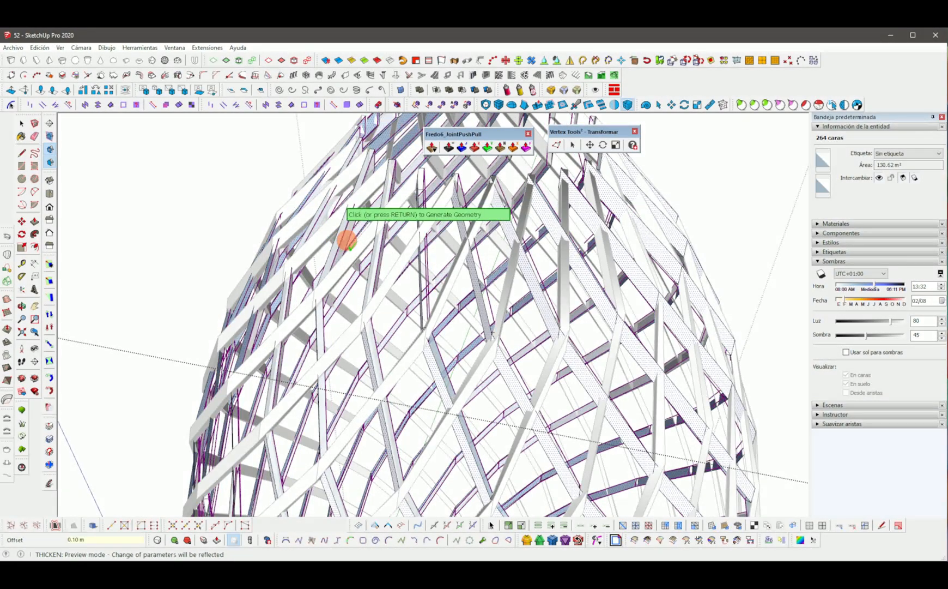
pyautogui.press('Return')
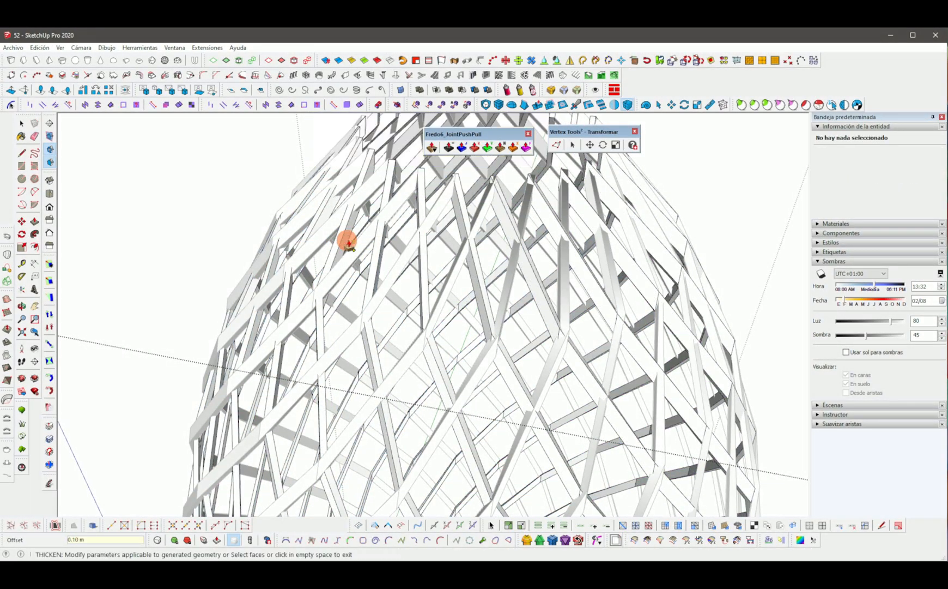
# Draw a circle covering the top opening of the lattice.
pyautogui.scroll(-5, 350, 239)
pyautogui.moveTo(349, 239); pyautogui.dragTo(448, 280, button='middle')
pyautogui.click(571, 224)
pyautogui.click(572, 254)
pyautogui.moveTo(564, 210); pyautogui.dragTo(429, 406, button='middle')
pyautogui.moveTo(425, 423)
pyautogui.mouseDown(button='middle')
pyautogui.moveTo(419, 296)
pyautogui.moveTo(394, 375)
pyautogui.moveTo(402, 243)
pyautogui.mouseUp(button='middle')
pyautogui.scroll(8, 461, 229)
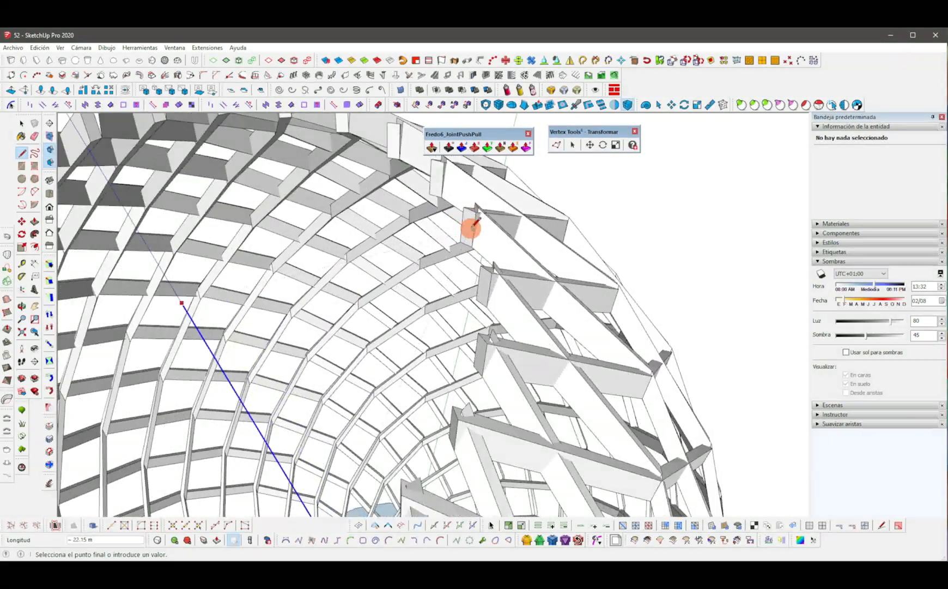
pyautogui.scroll(-2, 472, 240)
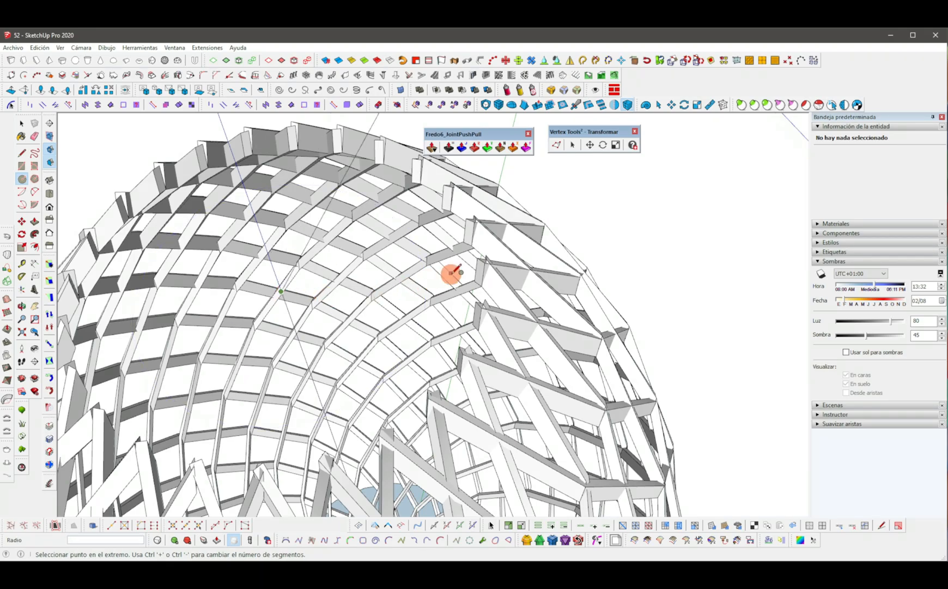
pyautogui.click(467, 283)
# Push-pull the circular face into a thick disc.
pyautogui.press('p')
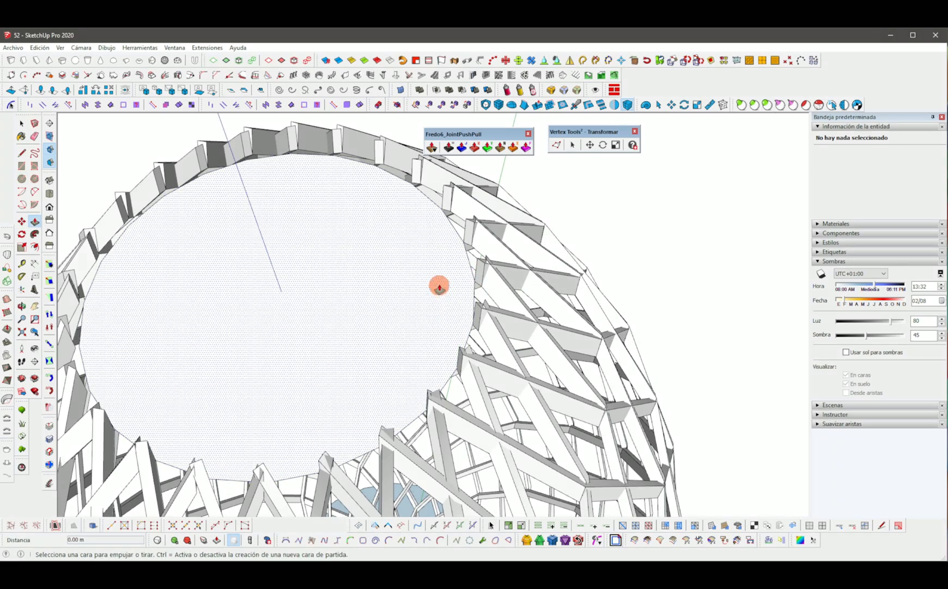
pyautogui.click(481, 263)
pyautogui.moveTo(480, 263); pyautogui.dragTo(430, 291, button='middle')
pyautogui.press('space')
# Select the disc and scale it down to fit the top of the lattice.
pyautogui.tripleClick(397, 283)
pyautogui.press('s')
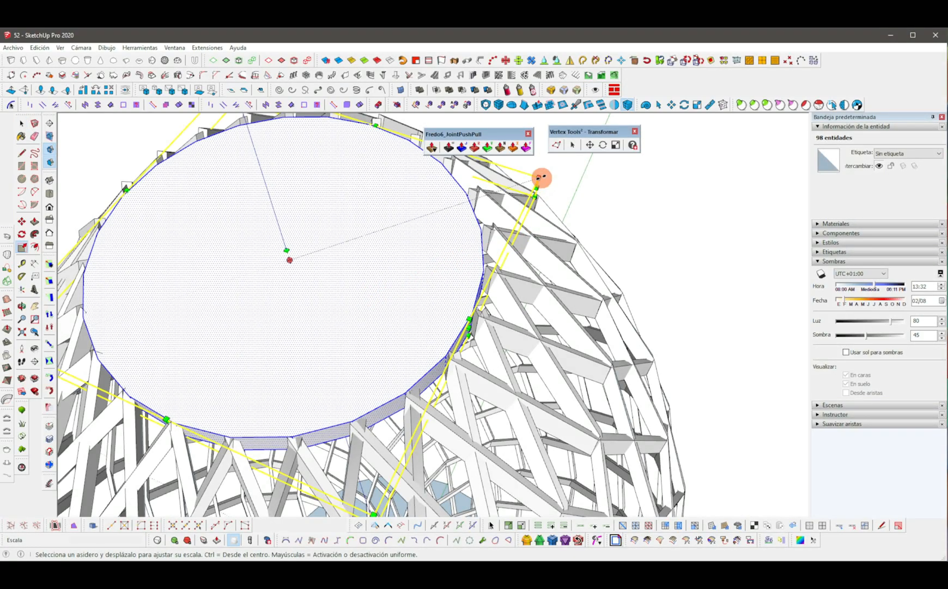
pyautogui.moveTo(556, 173); pyautogui.dragTo(332, 246, button='middle')
pyautogui.moveTo(342, 244); pyautogui.dragTo(339, 237)
pyautogui.press('space')
# Offset the disc's top edge inward about 0.28 m.
pyautogui.click(254, 305)
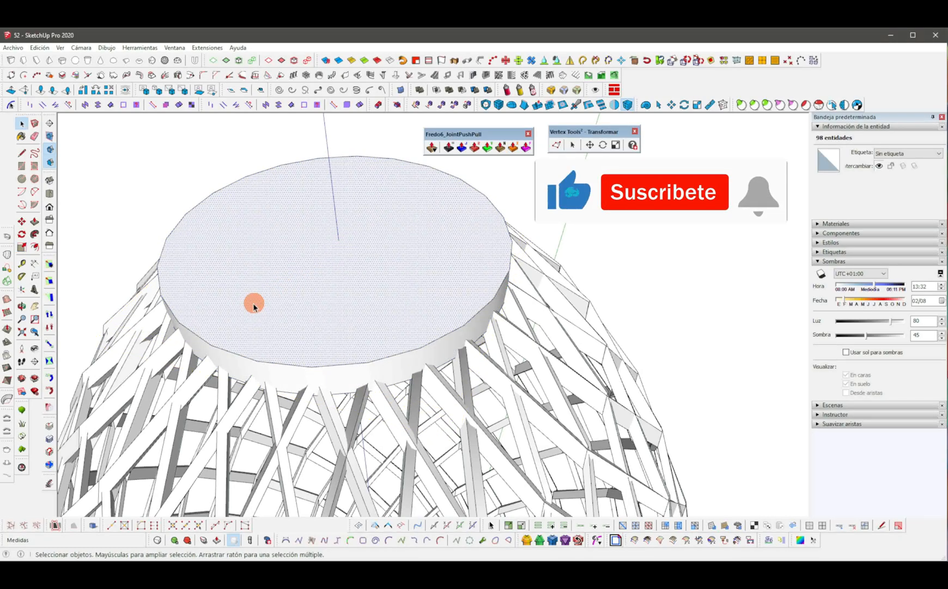
pyautogui.click(203, 304)
pyautogui.click(180, 310)
pyautogui.click(200, 308)
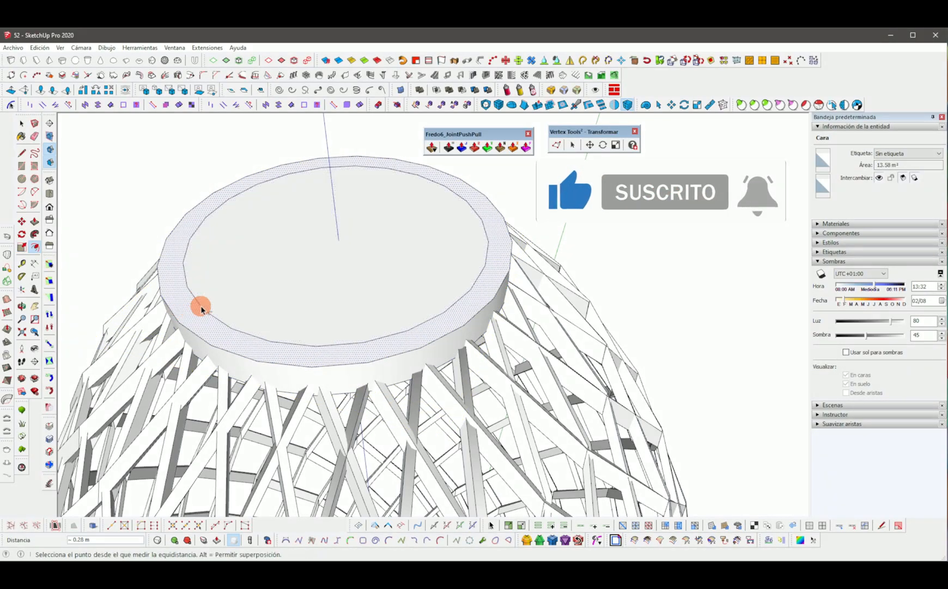
# Push the inner circle through to hollow the disc into a ring.
pyautogui.press('p')
pyautogui.click(300, 275)
pyautogui.click(293, 309)
pyautogui.press('space')
# Push-pull the ring's faces about 0.12 m to adjust its thickness.
pyautogui.moveTo(445, 328); pyautogui.dragTo(534, 210, button='middle')
pyautogui.moveTo(413, 319); pyautogui.dragTo(307, 258, button='middle')
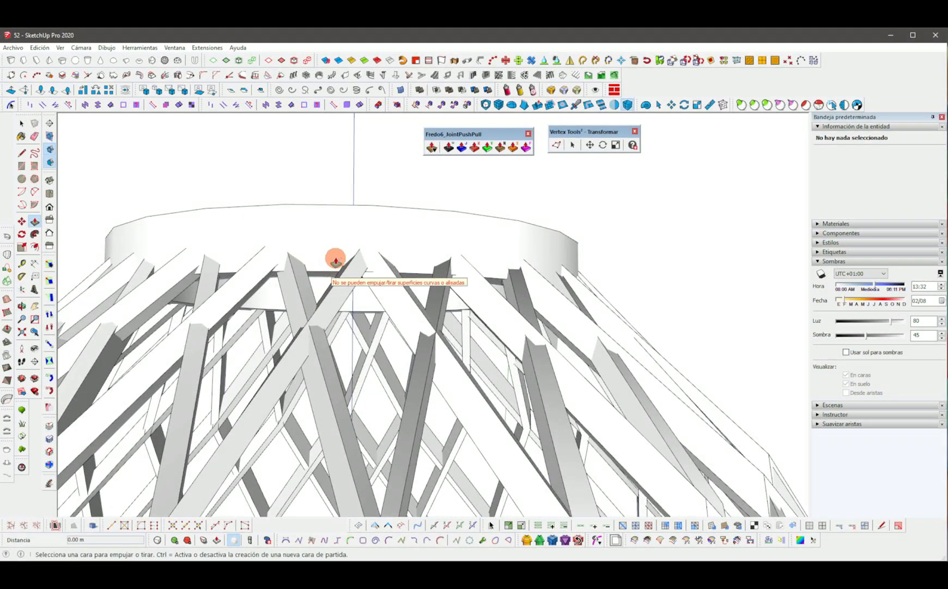
pyautogui.click(318, 272)
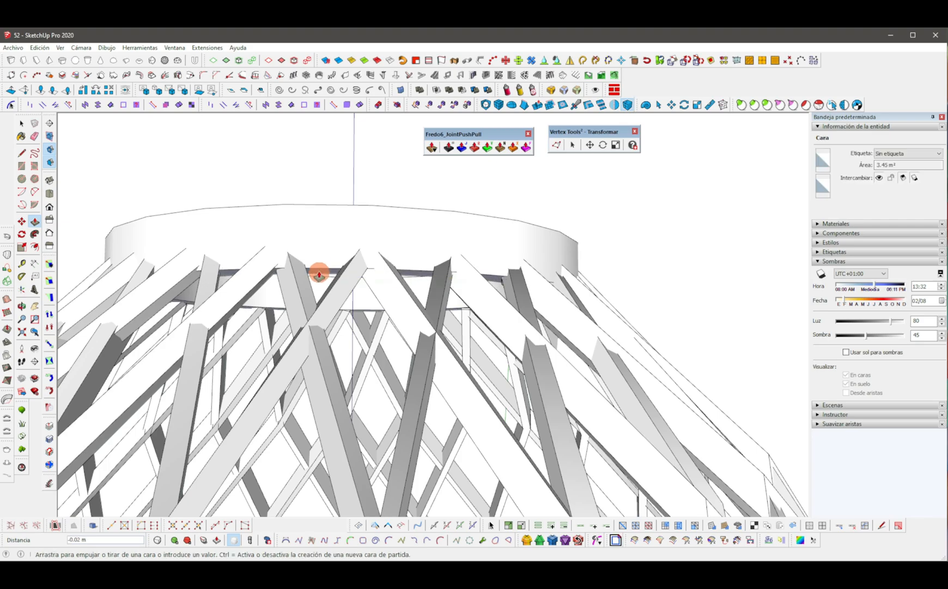
pyautogui.click(370, 241)
pyautogui.moveTo(370, 232); pyautogui.dragTo(367, 328, button='middle')
pyautogui.scroll(3, 371, 328)
pyautogui.click(376, 312)
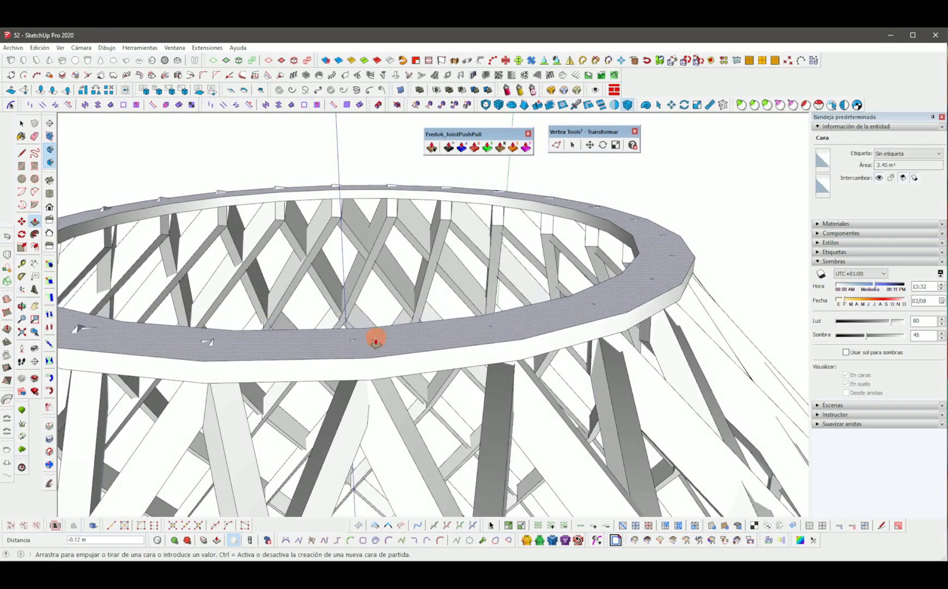
pyautogui.click(376, 336)
pyautogui.press('space')
# Select all of the ring geometry and make it a group.
pyautogui.scroll(-5, 468, 311)
pyautogui.moveTo(468, 312); pyautogui.dragTo(470, 383, button='middle')
pyautogui.tripleClick(489, 393)
pyautogui.rightClick(495, 390)
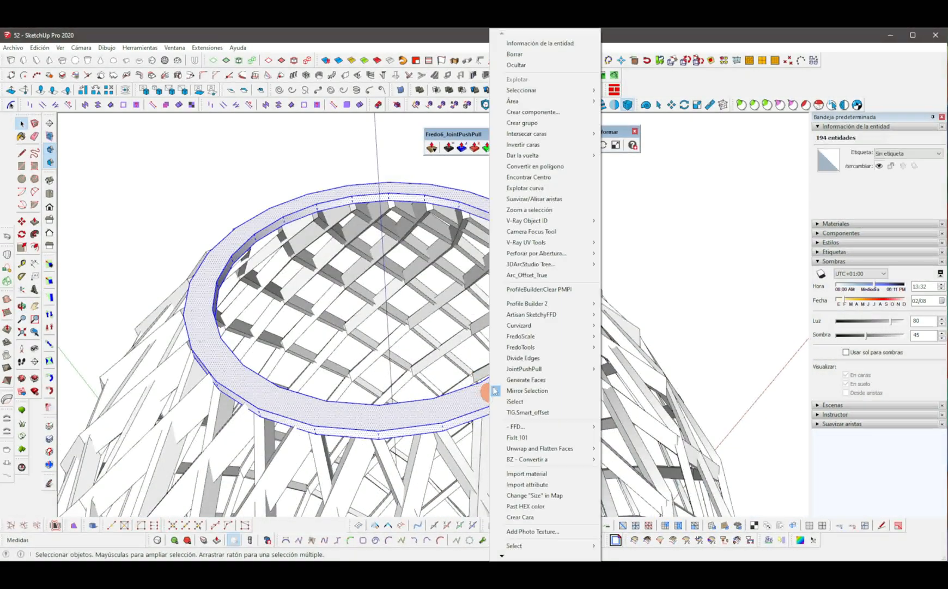
pyautogui.click(524, 127)
# Move the ring group onto the top of the lattice.
pyautogui.keyDown('shift'); pyautogui.moveTo(412, 269); pyautogui.dragTo(547, 286, button='middle'); pyautogui.keyUp('shift')
pyautogui.press('m')
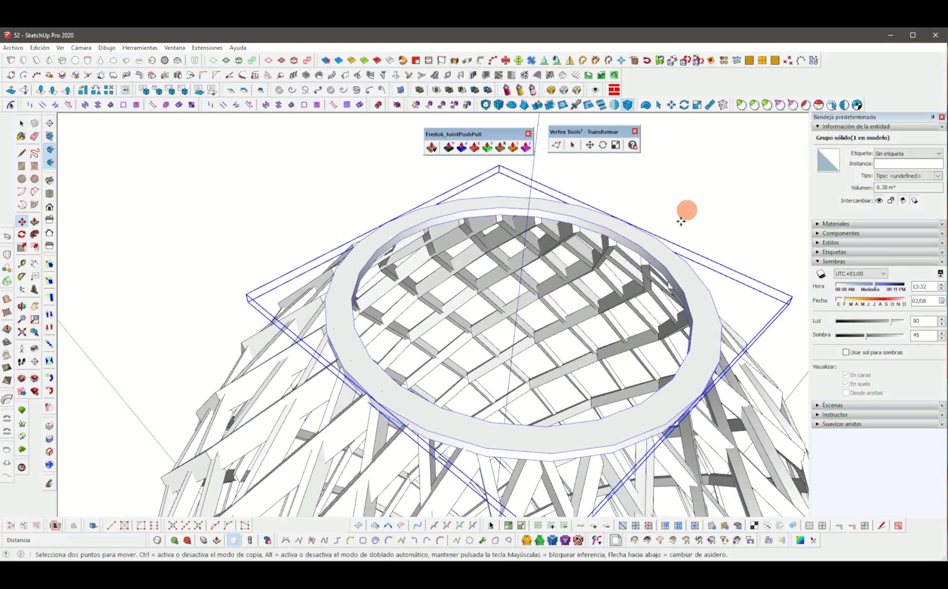
pyautogui.click(709, 336)
pyautogui.moveTo(704, 336); pyautogui.dragTo(560, 347, button='middle')
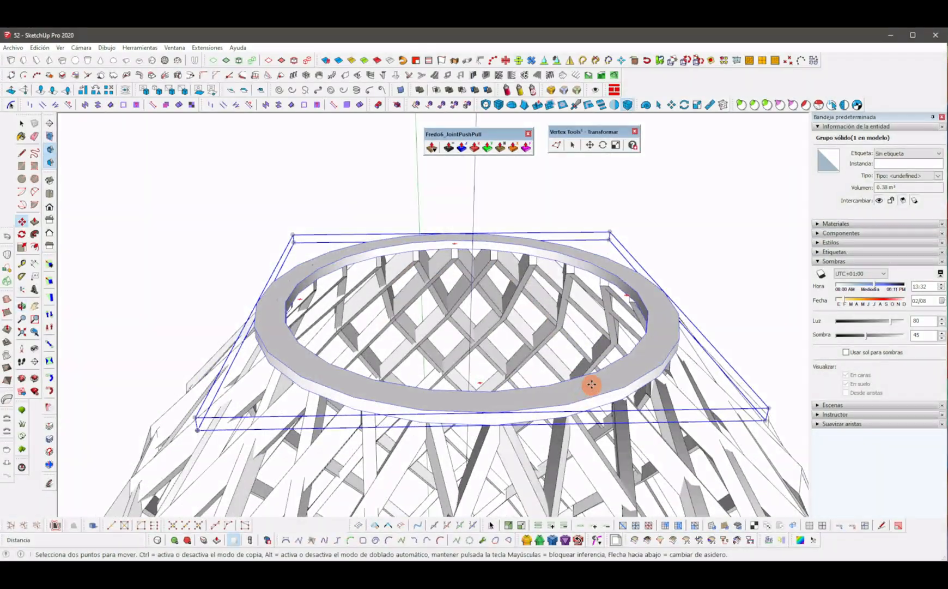
pyautogui.click(569, 404)
# Copy the ring about 22.32 m down to the base of the lattice.
pyautogui.scroll(-8, 570, 403)
pyautogui.keyDown('shift'); pyautogui.moveTo(569, 403); pyautogui.dragTo(537, 289, button='middle'); pyautogui.keyUp('shift')
pyautogui.moveTo(532, 381); pyautogui.dragTo(554, 338, button='middle')
pyautogui.scroll(3, 539, 482)
pyautogui.scroll(3, 543, 476)
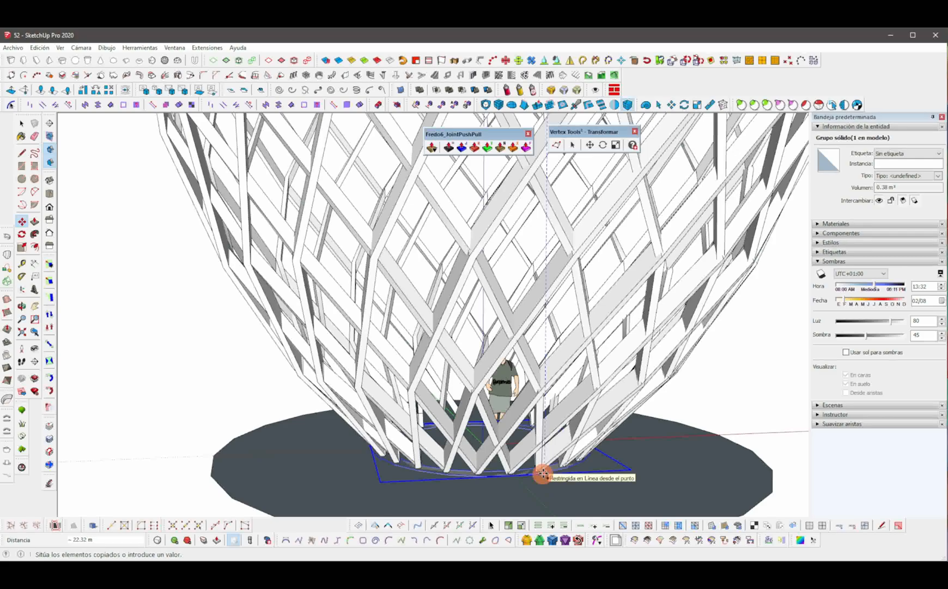
pyautogui.scroll(-3, 545, 475)
pyautogui.scroll(3, 487, 460)
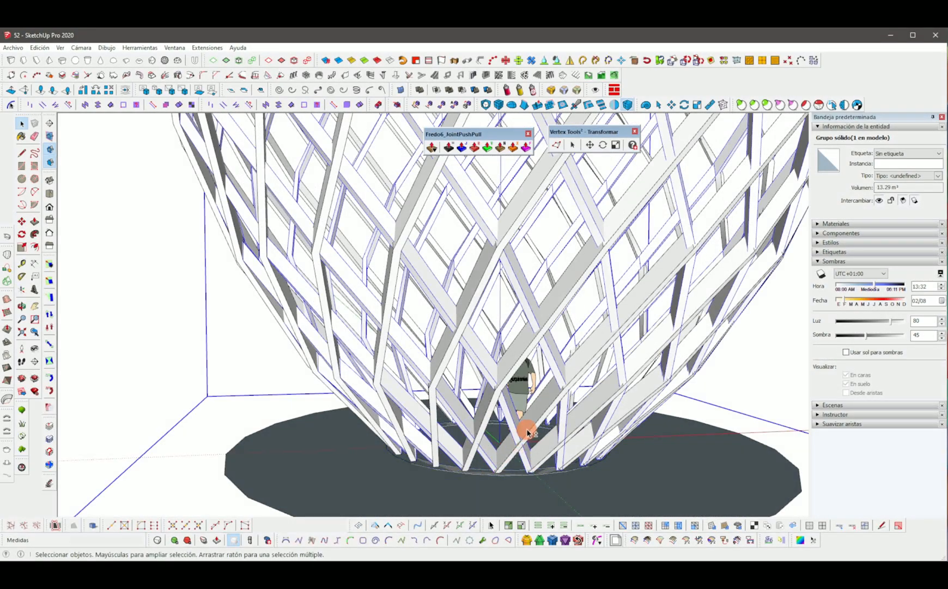
# Group the four selected solid groups into a single group.
pyautogui.scroll(-6, 482, 474)
pyautogui.scroll(5, 466, 335)
pyautogui.keyDown('shift'); pyautogui.click(458, 342); pyautogui.keyUp('shift')
pyautogui.rightClick(458, 342)
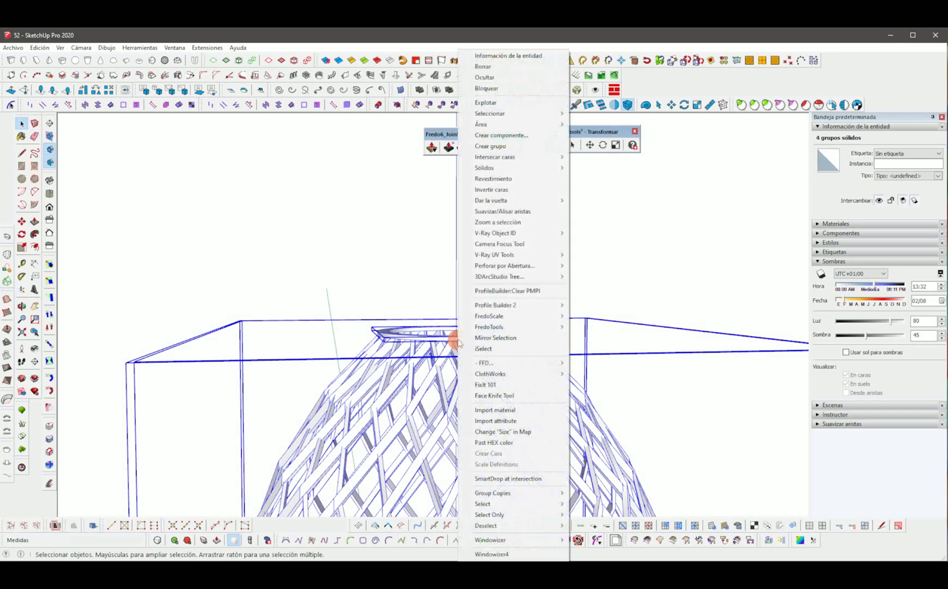
pyautogui.click(486, 150)
# Rotate the grouped pavilion about 64.5° so the egg lies tilted.
pyautogui.scroll(-3, 484, 333)
pyautogui.click(566, 211)
pyautogui.keyDown('shift'); pyautogui.moveTo(496, 390); pyautogui.dragTo(531, 351, button='middle'); pyautogui.keyUp('shift')
pyautogui.scroll(-2, 562, 218)
pyautogui.scroll(1, 537, 444)
pyautogui.click(541, 453)
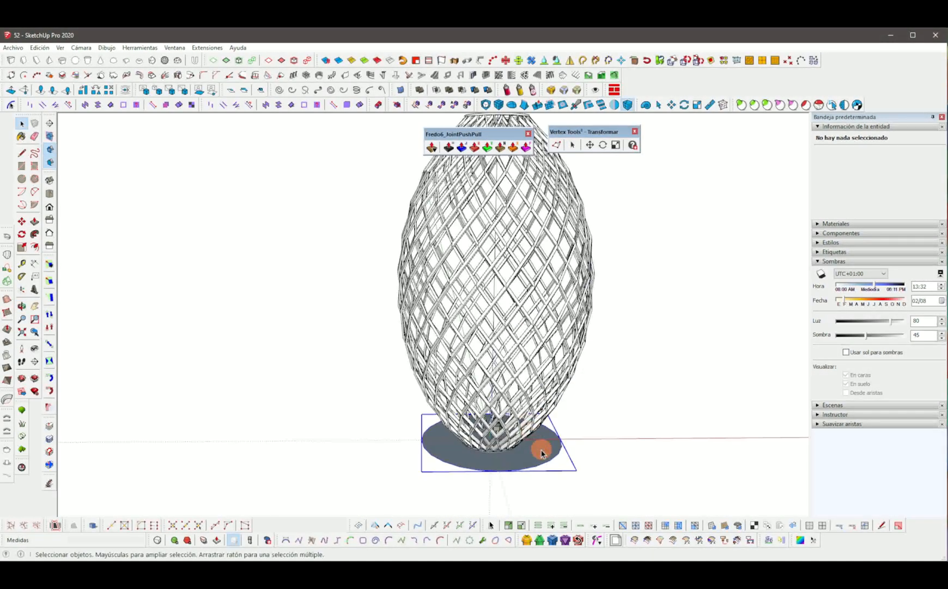
pyautogui.scroll(3, 541, 453)
pyautogui.moveTo(541, 453); pyautogui.dragTo(500, 442, button='middle')
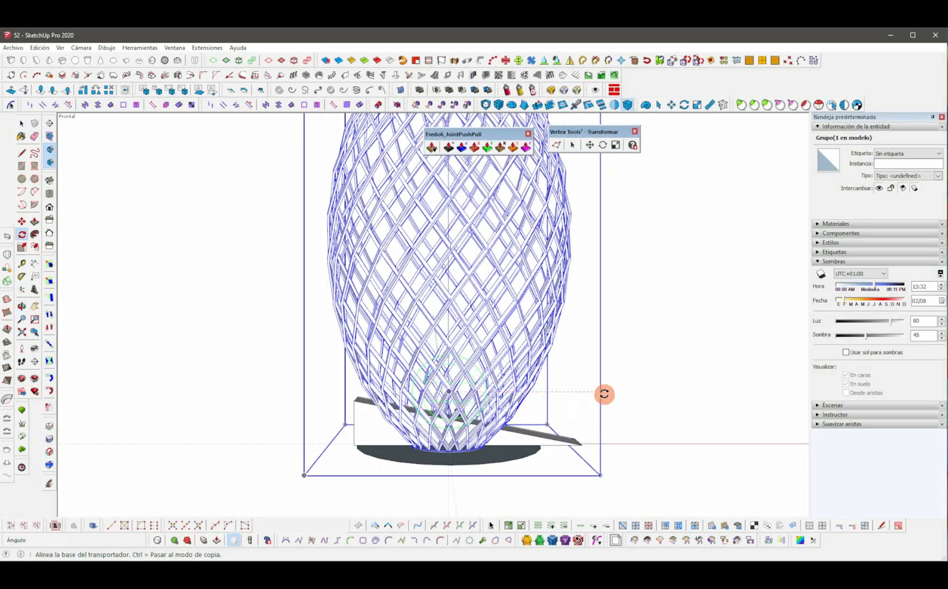
pyautogui.click(603, 394)
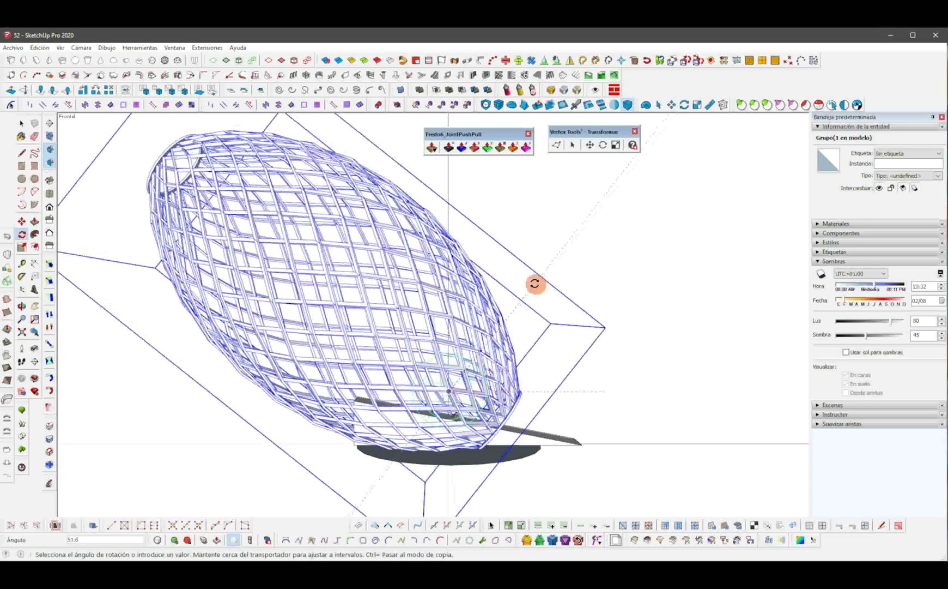
pyautogui.click(511, 260)
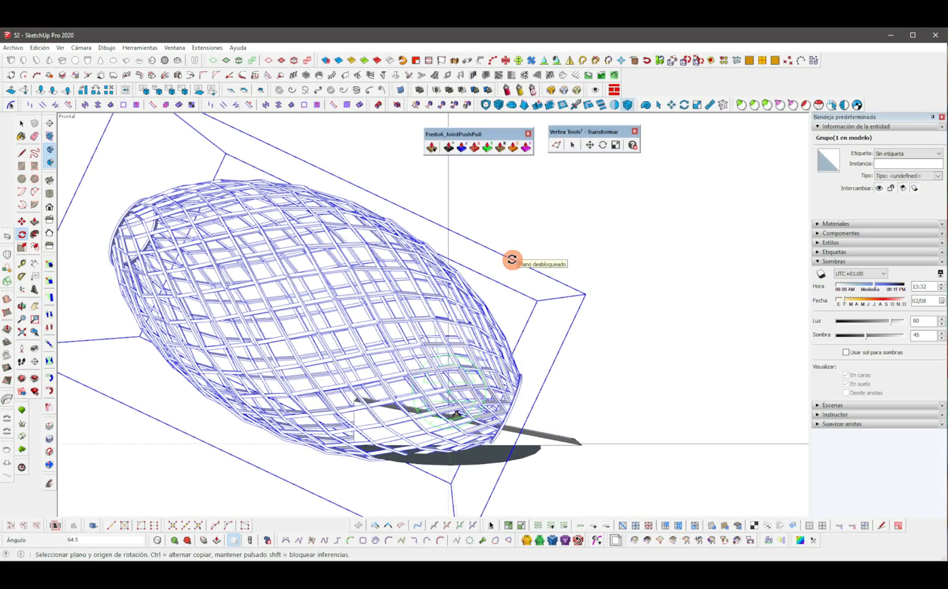
# Draw a rectangle beneath the tilted egg and push/pull it up into a pedestal supporting the shell.
pyautogui.press('m')
pyautogui.click(306, 461)
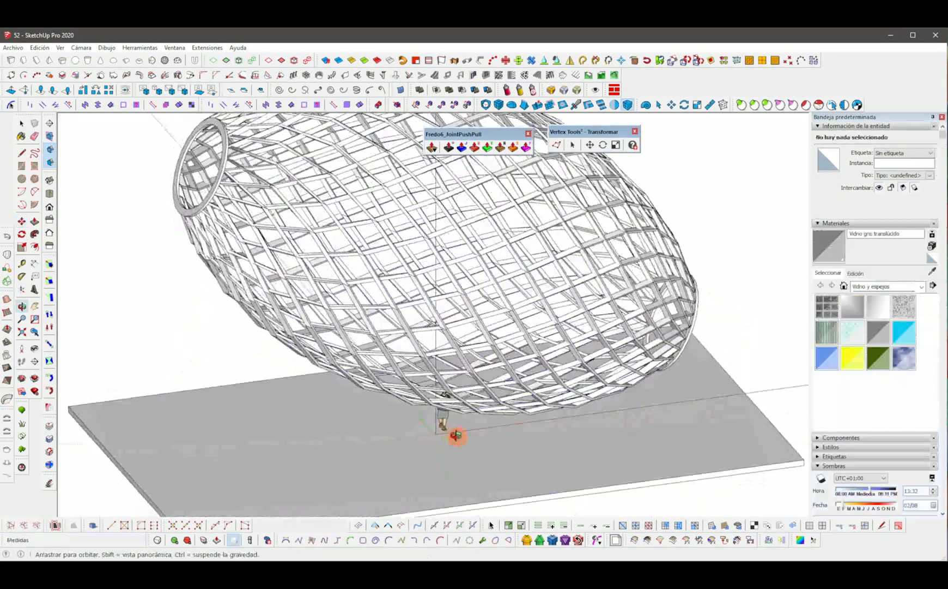
pyautogui.moveTo(445, 423); pyautogui.dragTo(434, 451, button='middle')
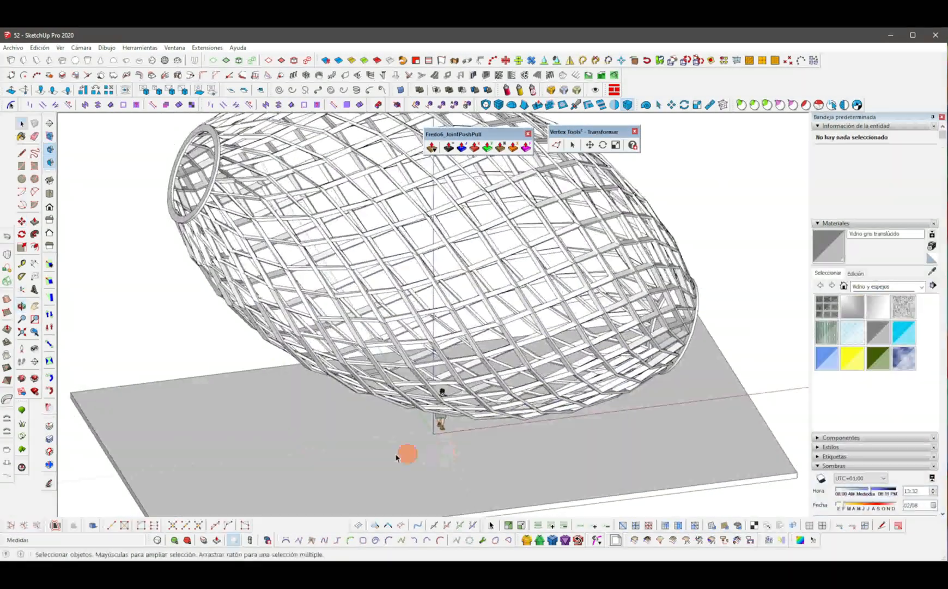
pyautogui.scroll(3, 427, 436)
pyautogui.press('r')
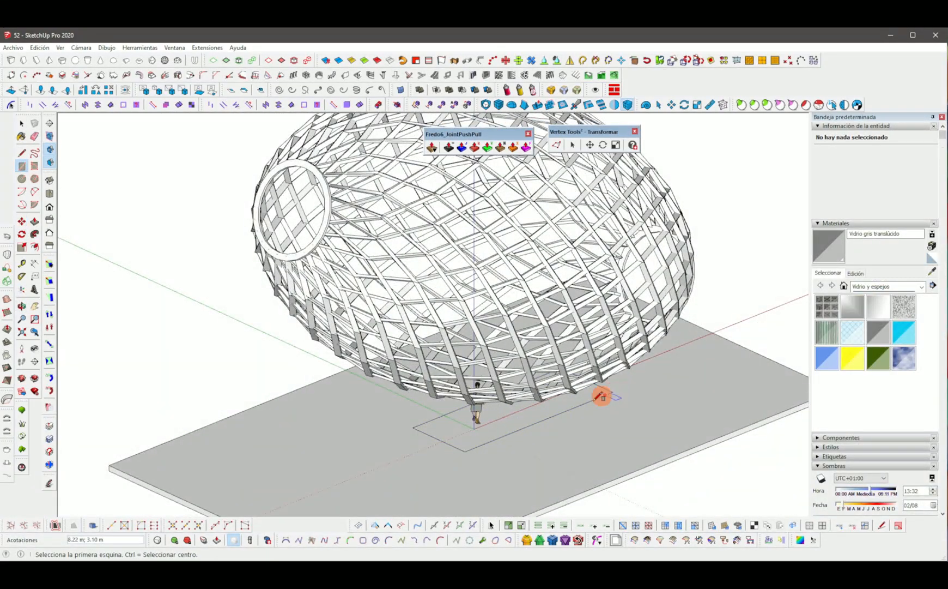
pyautogui.press('p')
pyautogui.click(578, 399)
pyautogui.moveTo(462, 210); pyautogui.dragTo(384, 369, button='middle')
pyautogui.click(478, 297)
# Select all of the pedestal geometry and make it a group.
pyautogui.tripleClick(392, 407)
pyautogui.rightClick(393, 408)
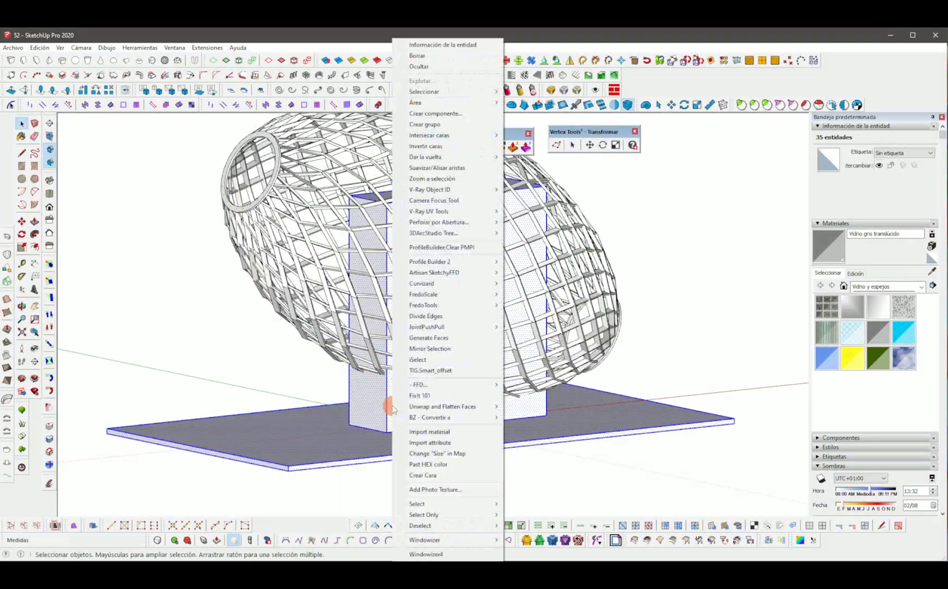
pyautogui.click(398, 125)
# Select the horizontal floor face inside the egg and copy it a short distance upward.
pyautogui.doubleClick(393, 409)
pyautogui.tripleClick(393, 409)
pyautogui.keyDown('shift'); pyautogui.moveTo(395, 350); pyautogui.dragTo(396, 400, button='middle'); pyautogui.keyUp('shift')
pyautogui.scroll(1, 394, 249)
pyautogui.click(395, 251)
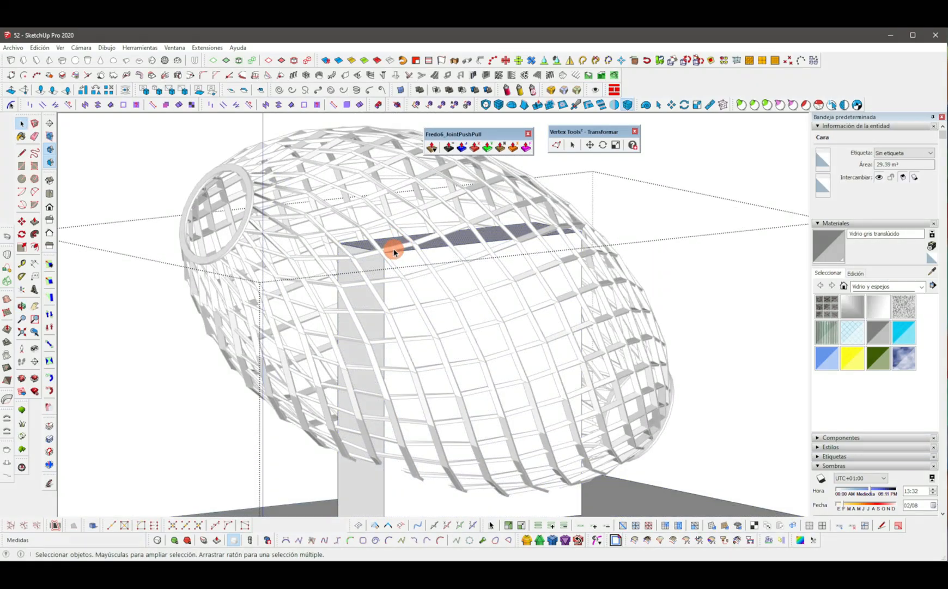
pyautogui.moveTo(390, 254); pyautogui.dragTo(435, 462, button='middle')
pyautogui.press('p')
pyautogui.press('m')
pyautogui.click(420, 455)
pyautogui.press('ctrl')
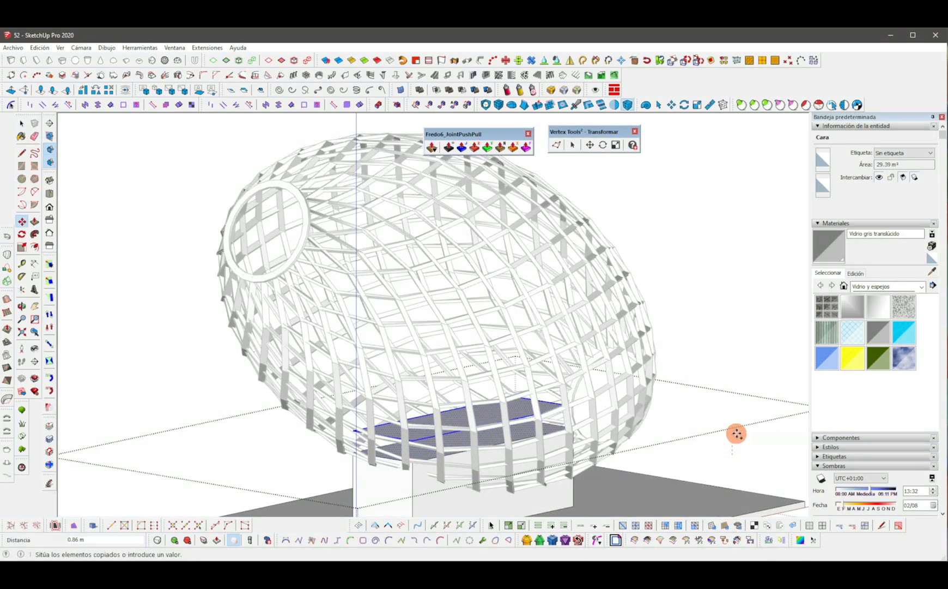
pyautogui.click(737, 434)
pyautogui.press('space')
# Make the selected floor faces into a component.
pyautogui.moveTo(409, 424); pyautogui.dragTo(453, 420, button='middle')
pyautogui.rightClick(459, 421)
pyautogui.click(518, 187)
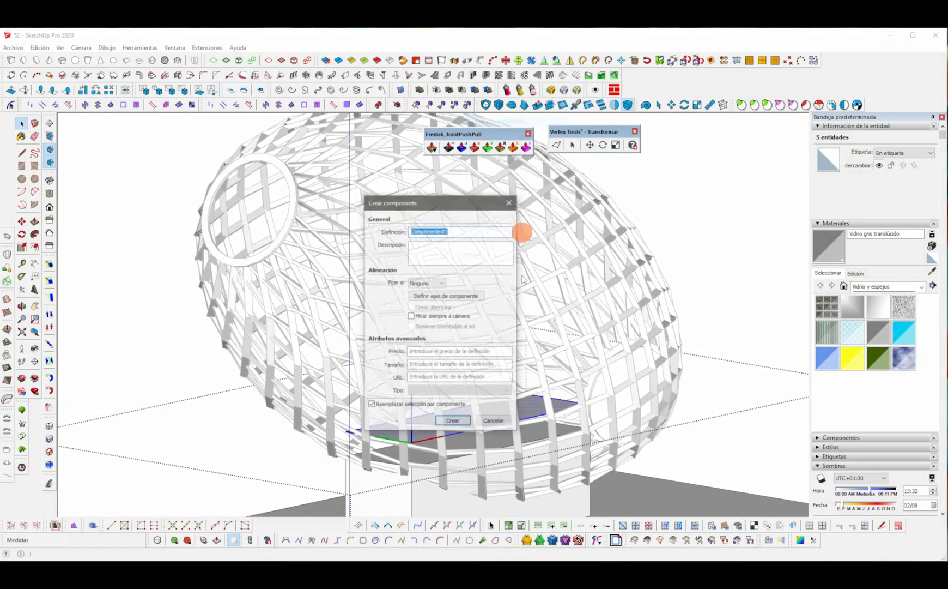
pyautogui.press('Return')
# Copy the floor component 0.65 m upward and array it as x20 copies.
pyautogui.press('m')
pyautogui.click(714, 427)
pyautogui.press('ctrl')
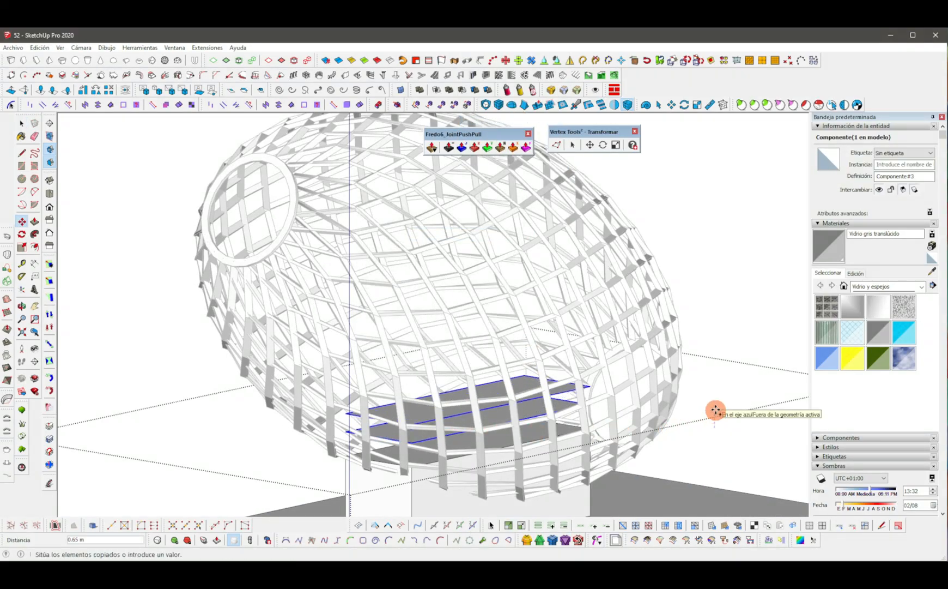
pyautogui.click(716, 409)
pyautogui.write('x20')
pyautogui.press('Return')
pyautogui.press('space')
pyautogui.click(715, 409)
# Select and delete the surplus floor copies.
pyautogui.scroll(-3, 715, 409)
pyautogui.moveTo(382, 296); pyautogui.dragTo(284, 265, button='middle')
pyautogui.moveTo(595, 300); pyautogui.dragTo(561, 178)
pyautogui.press('Delete')
# Open the floor component and thicken its face with Push/Pull.
pyautogui.moveTo(420, 444)
pyautogui.mouseDown(button='middle')
pyautogui.moveTo(459, 478)
pyautogui.moveTo(487, 464)
pyautogui.mouseUp(button='middle')
pyautogui.scroll(3, 459, 479)
pyautogui.press('p')
pyautogui.doubleClick(499, 443)
pyautogui.press('p')
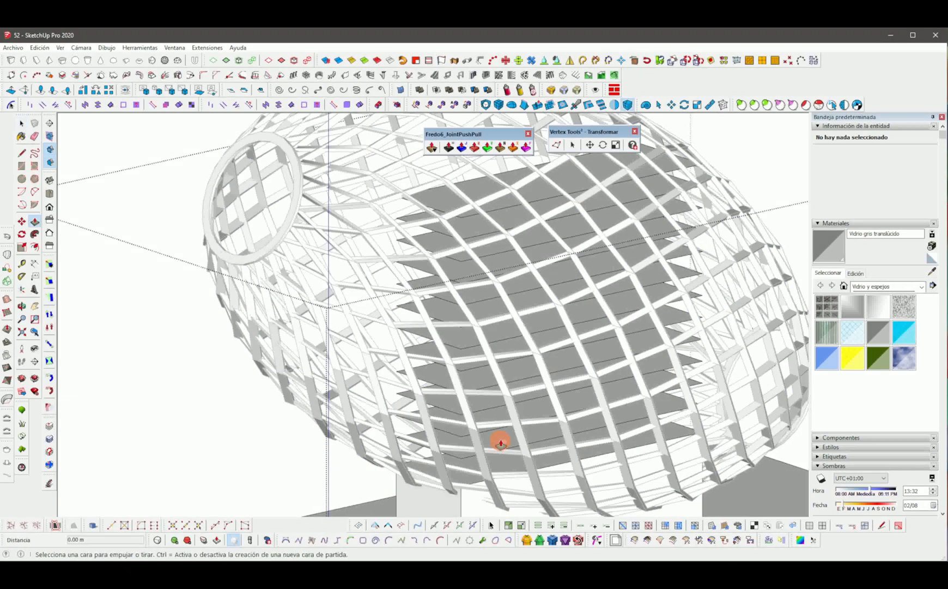
pyautogui.doubleClick(501, 442)
pyautogui.press('p')
pyautogui.click(500, 442)
pyautogui.click(502, 437)
pyautogui.press('space')
# Turn on shadows and set the shadow date to 04/12.
pyautogui.scroll(-3, 502, 441)
pyautogui.click(658, 295)
pyautogui.click(671, 276)
pyautogui.moveTo(559, 326); pyautogui.dragTo(494, 280, button='middle')
pyautogui.press('F3')
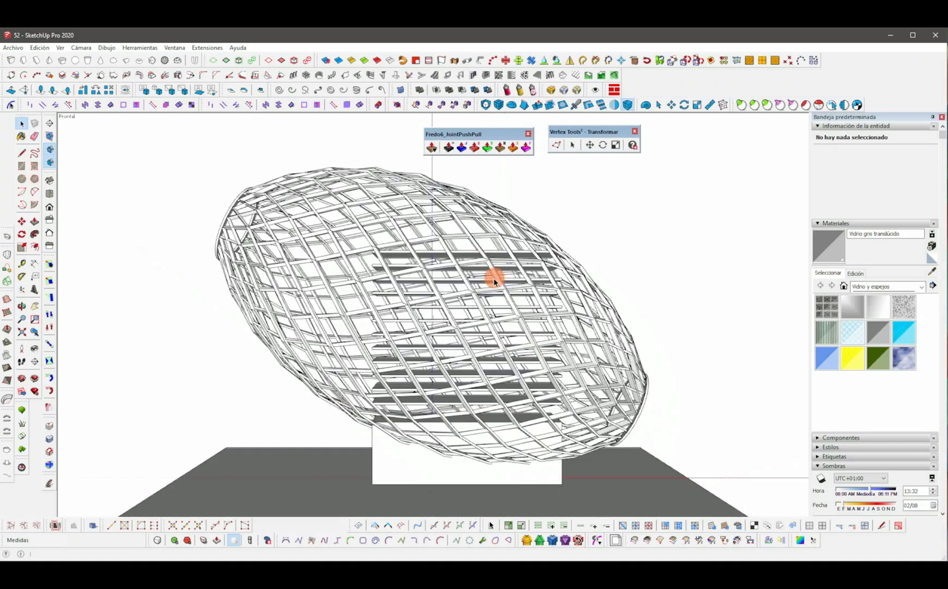
pyautogui.scroll(-1, 494, 326)
pyautogui.moveTo(499, 345); pyautogui.dragTo(464, 376, button='middle')
pyautogui.click(822, 186)
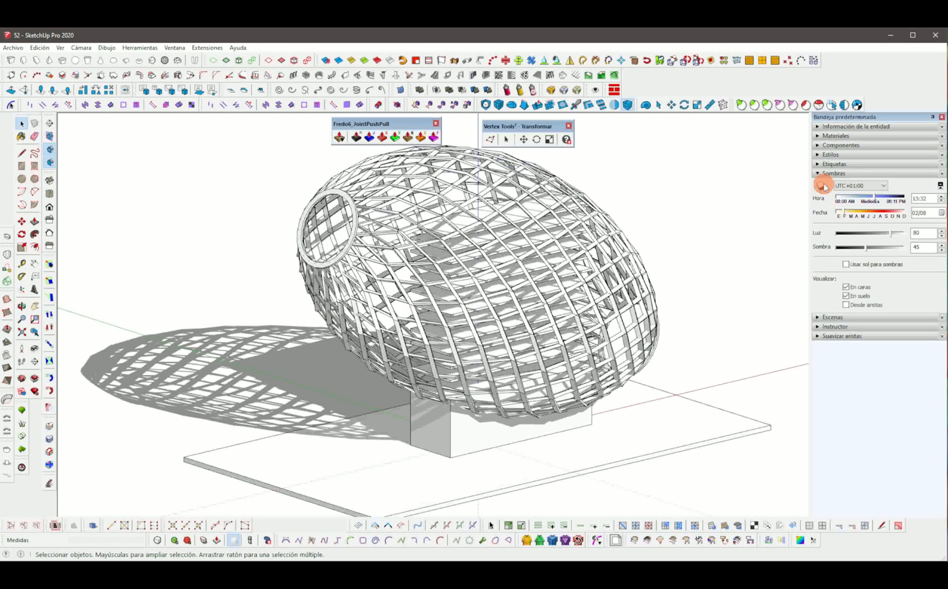
pyautogui.moveTo(844, 214)
pyautogui.mouseDown()
pyautogui.moveTo(889, 213)
pyautogui.moveTo(857, 217)
pyautogui.mouseUp()
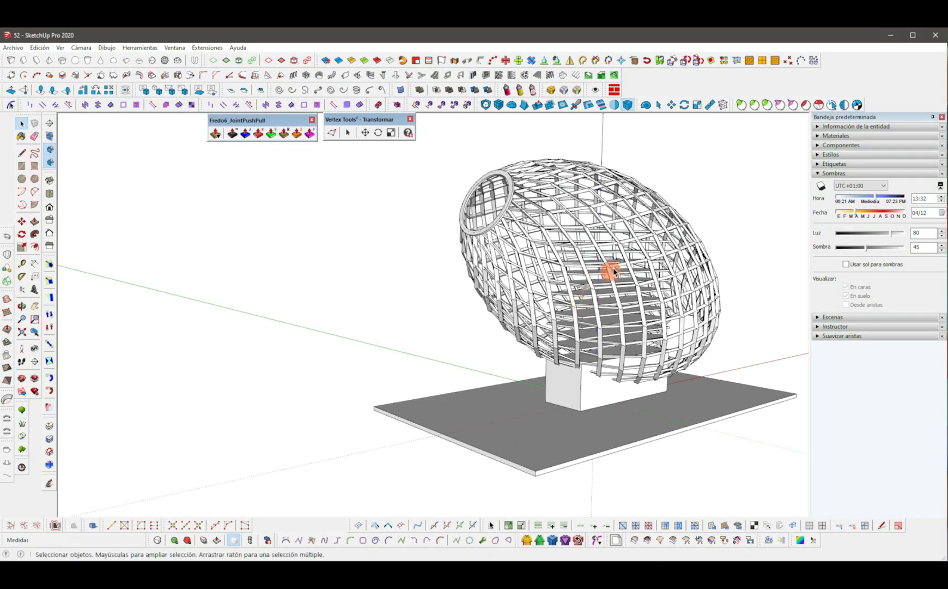
pyautogui.moveTo(614, 271); pyautogui.dragTo(546, 268, button='middle')
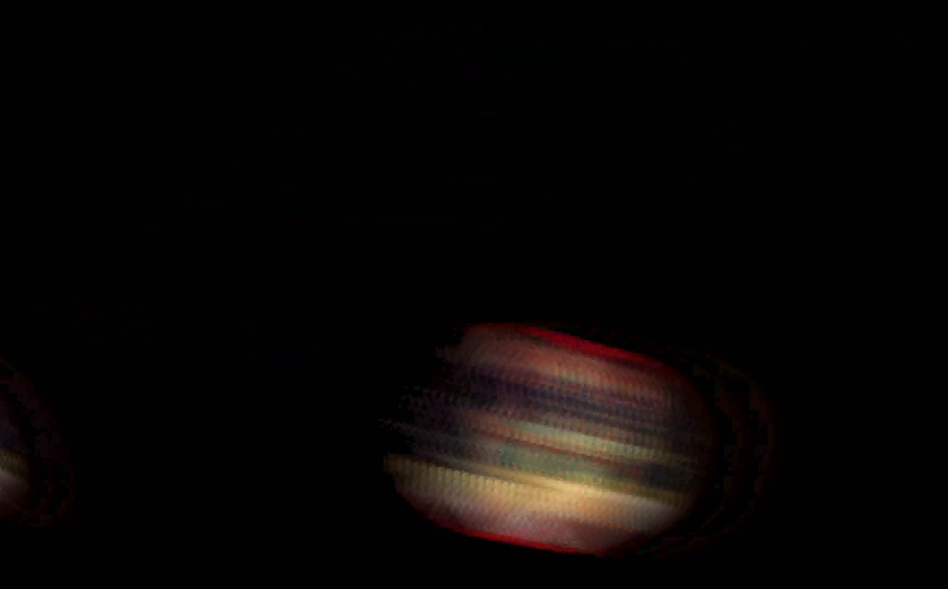